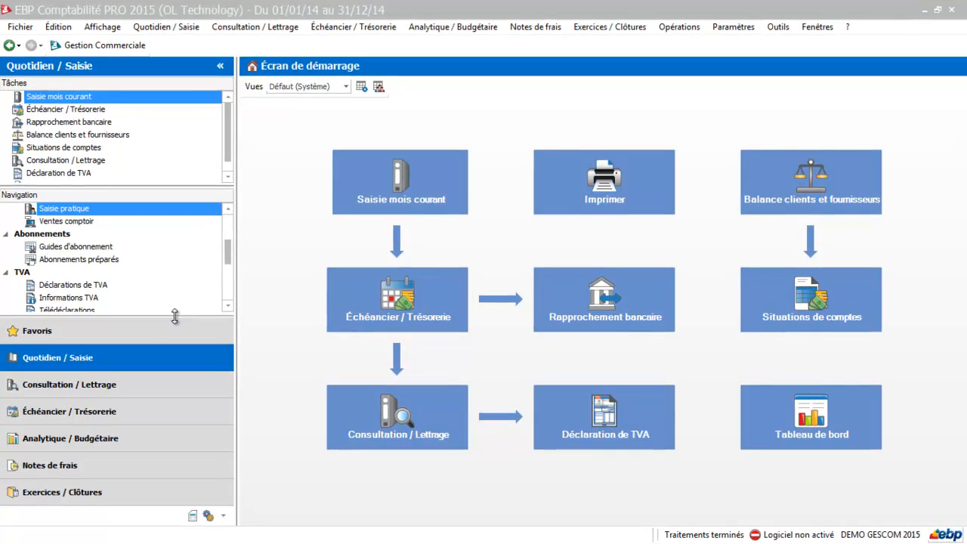
Step: Widen the navigation pane, open the company chart of accounts on Fournisseurs, and start a new account
{"action": "left_click_drag", "start_coordinate": [176, 315], "coordinate": [181, 262]}
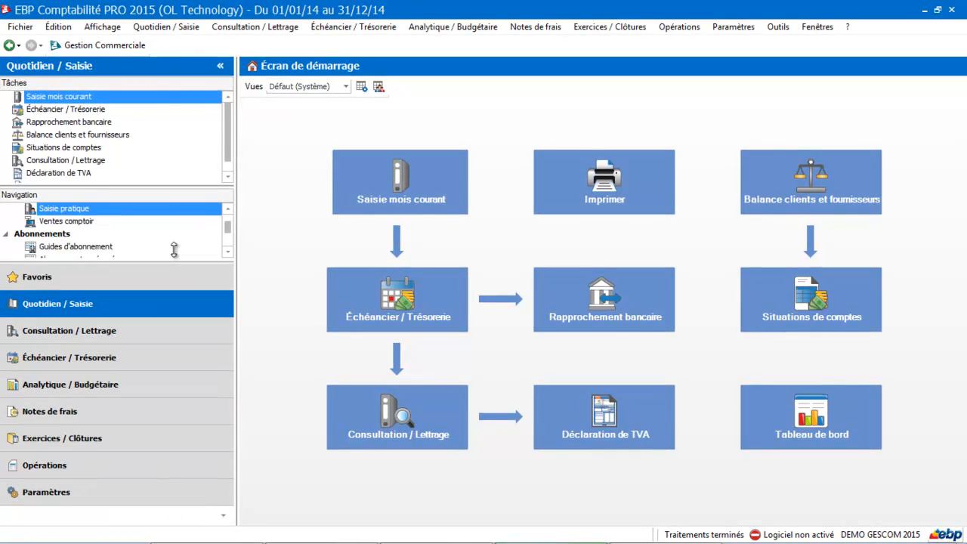
{"action": "left_click", "coordinate": [51, 493]}
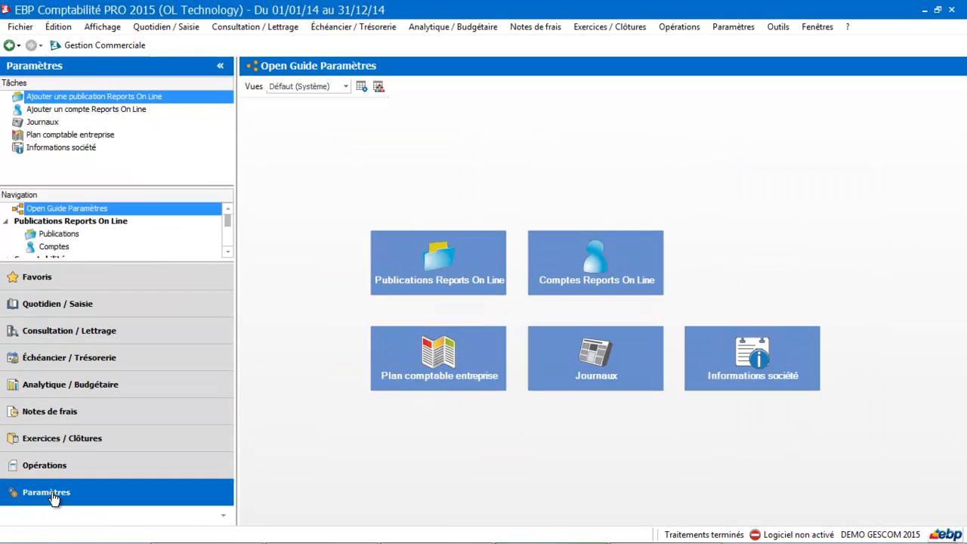
{"action": "left_click", "coordinate": [410, 375]}
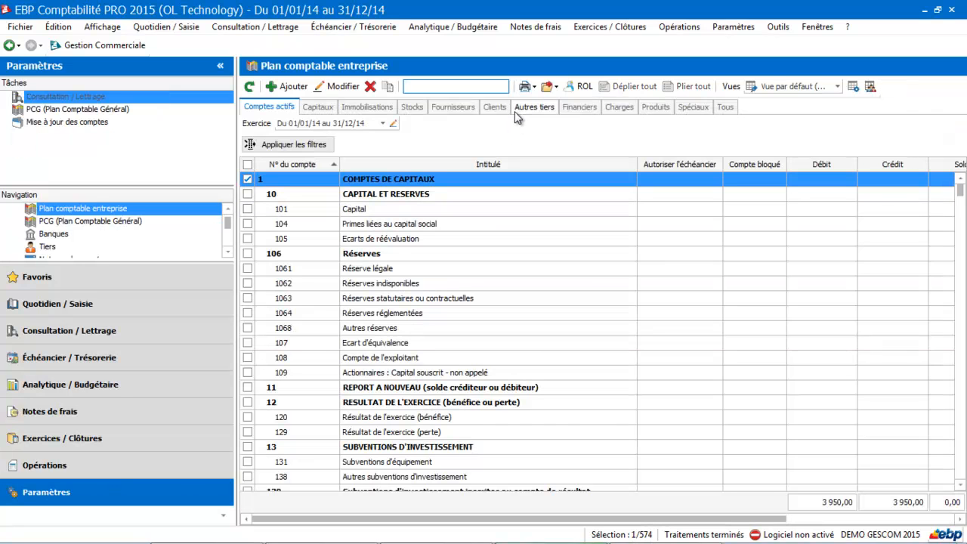
{"action": "left_click", "coordinate": [459, 110]}
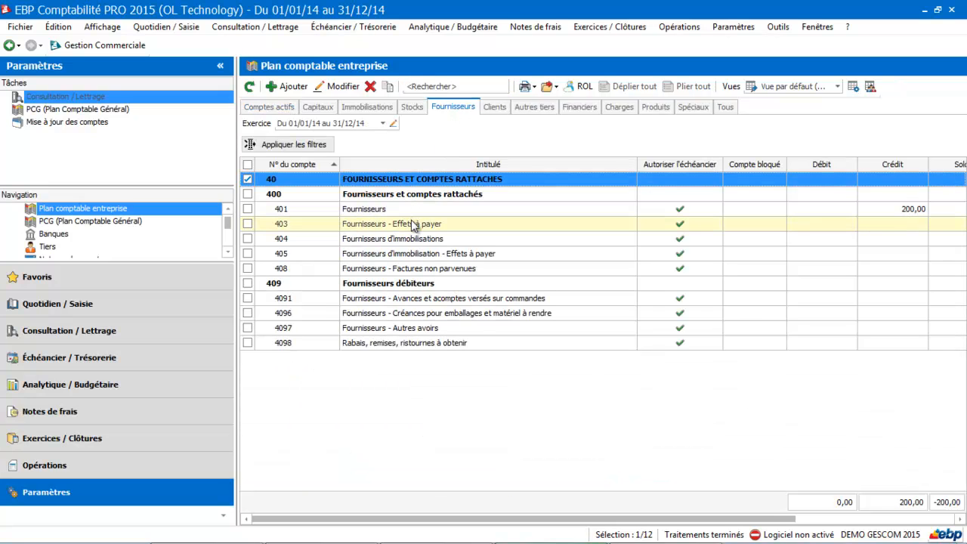
{"action": "left_click", "coordinate": [284, 85]}
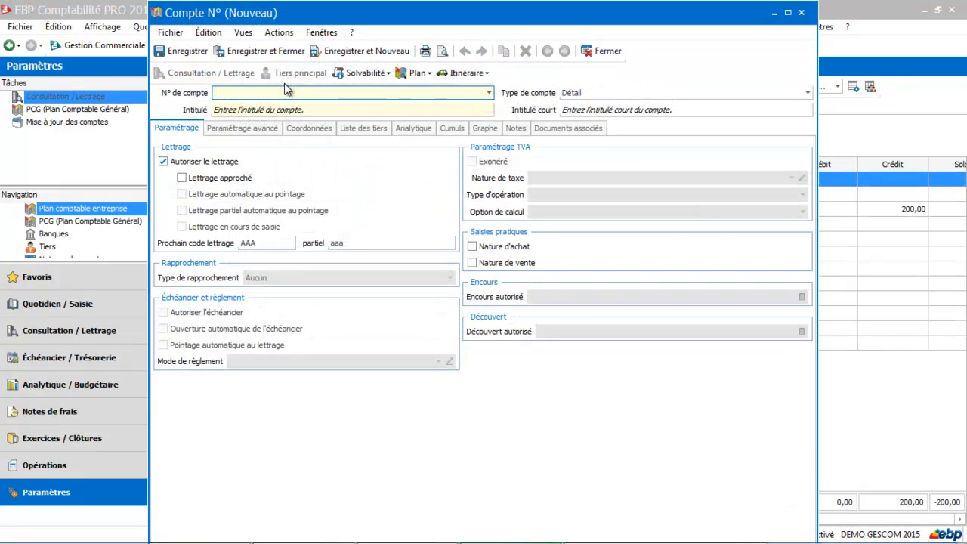
Step: Save supplier 401ORANGE 'Orange' as a purchase account with PREL25 payment and lettering during entry
{"action": "type", "text": "401ora"}
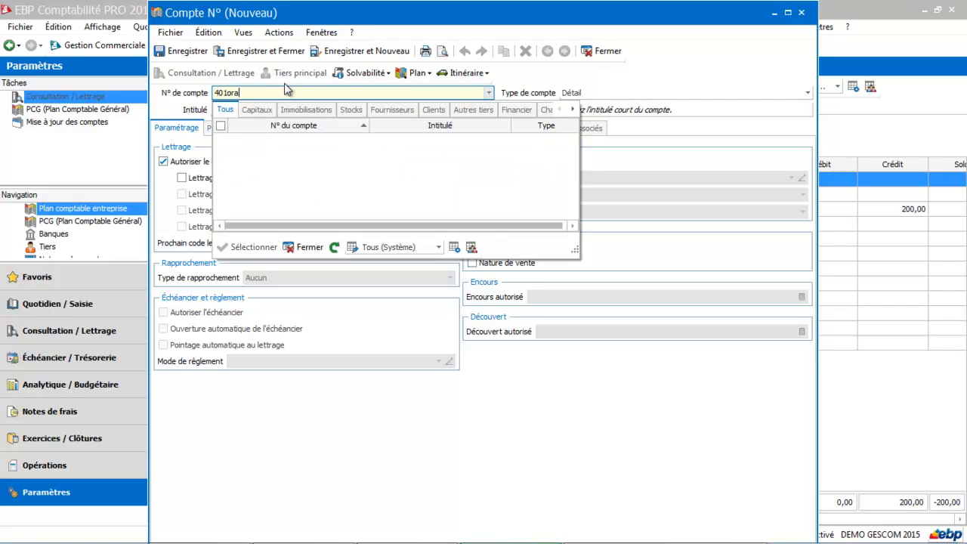
{"action": "type", "text": "nge"}
{"action": "key", "text": "Tab"}
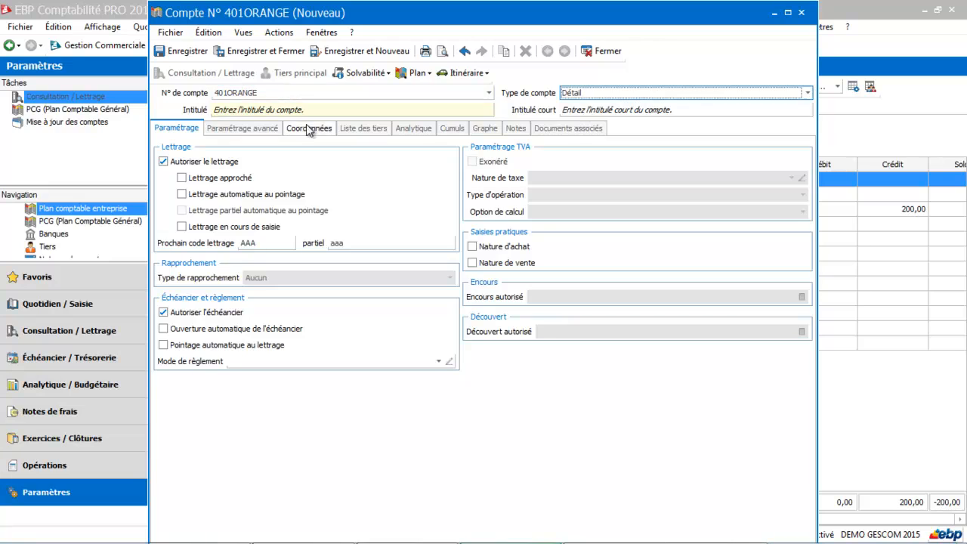
{"action": "key", "text": "Tab"}
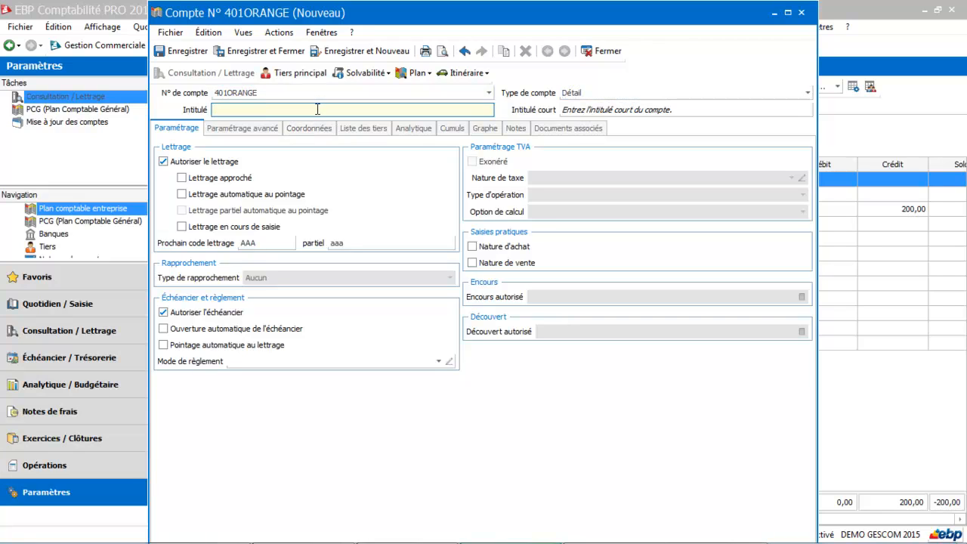
{"action": "type", "text": "Orange"}
{"action": "key", "text": "Tab"}
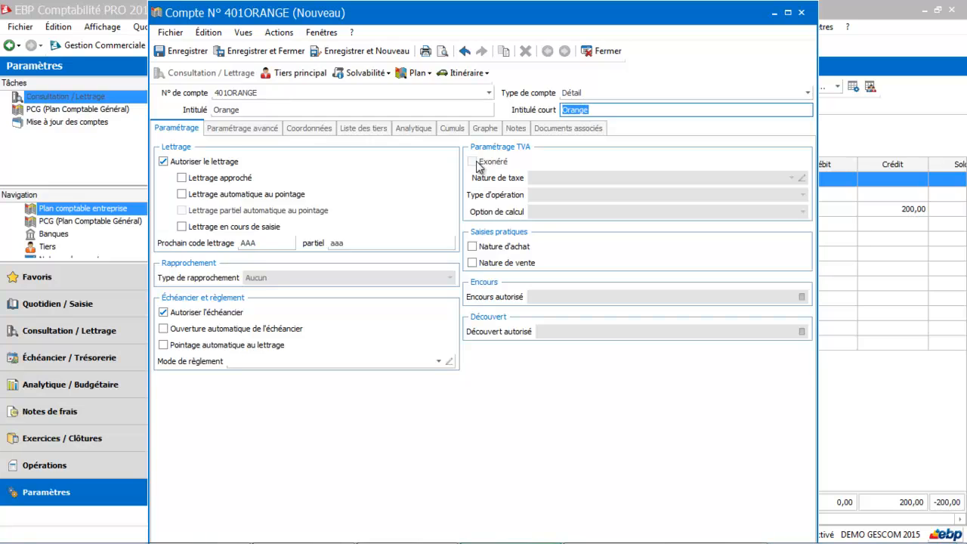
{"action": "left_click", "coordinate": [474, 247]}
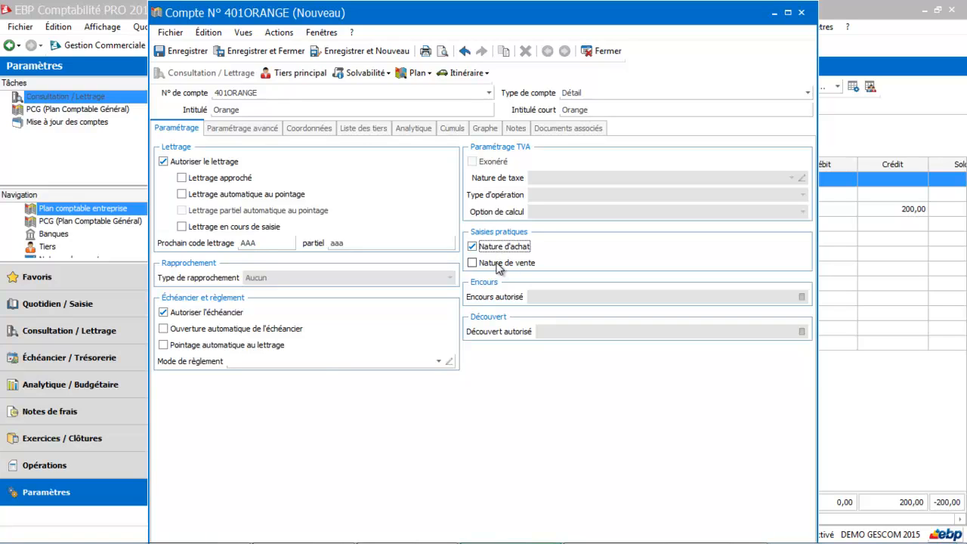
{"action": "left_click", "coordinate": [438, 361]}
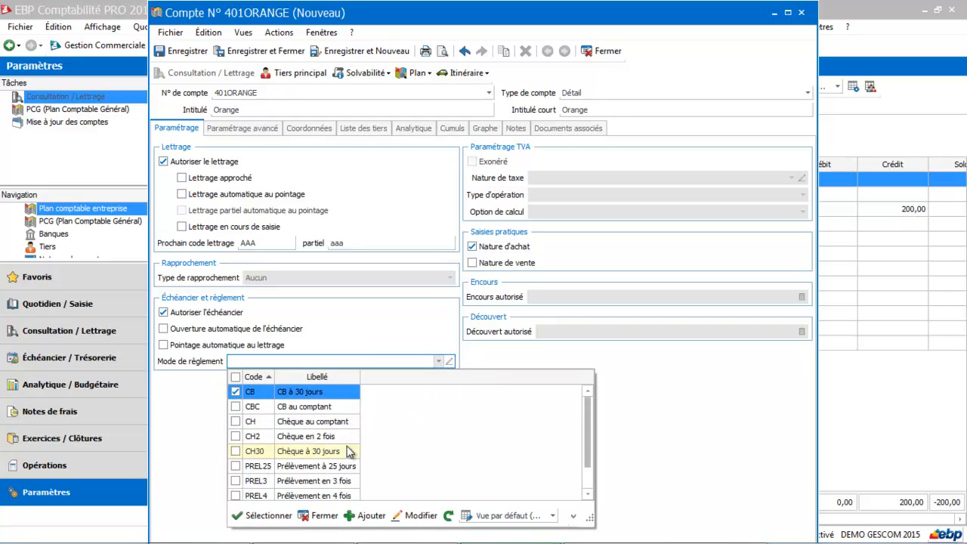
{"action": "left_click", "coordinate": [340, 467]}
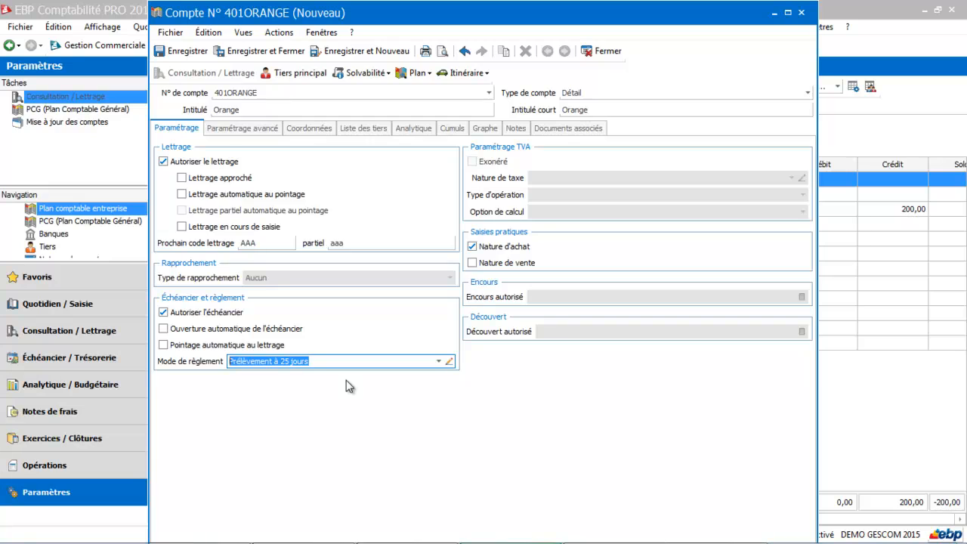
{"action": "left_click", "coordinate": [182, 227]}
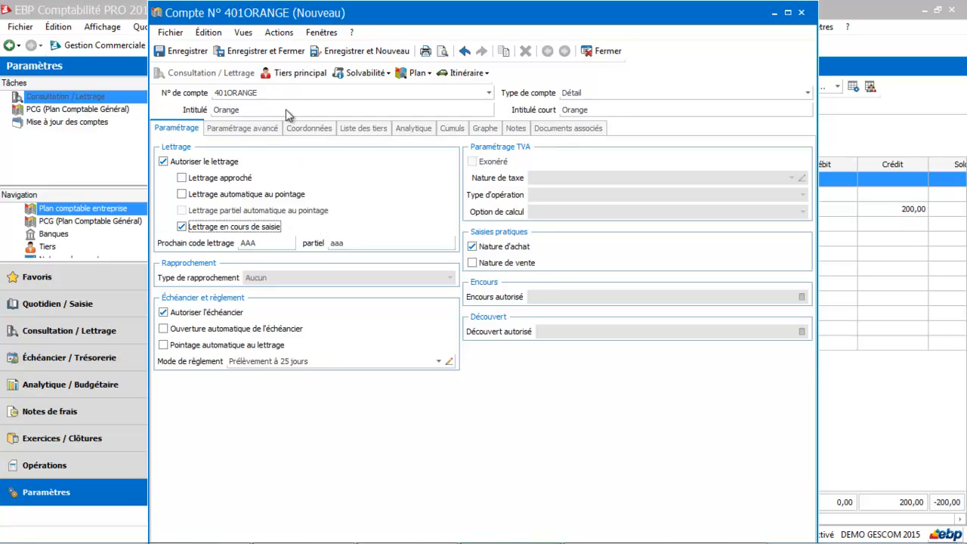
{"action": "left_click", "coordinate": [293, 57]}
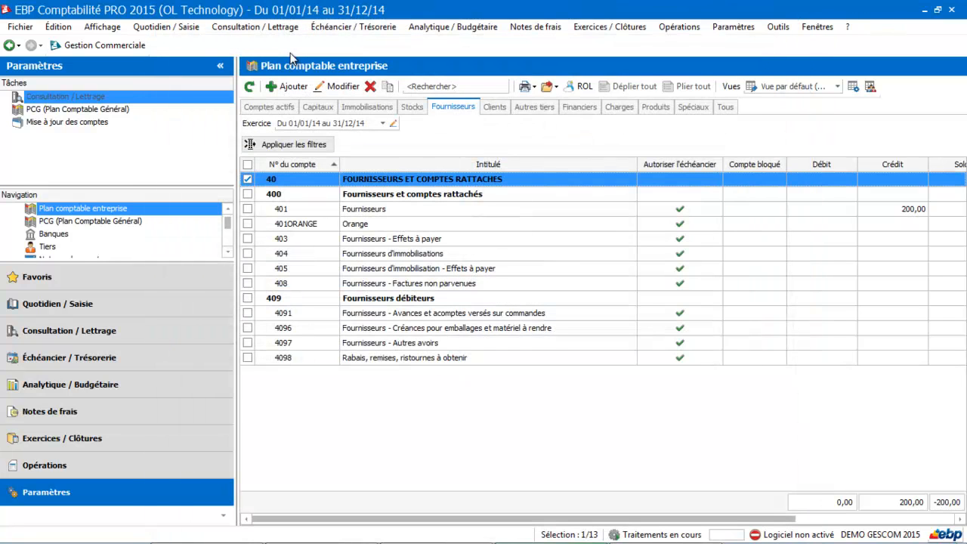
Step: On the Clients tab, save 411DUPONT 'DUPONT' as a sales account paid by CH30 cheque
{"action": "left_click", "coordinate": [501, 105]}
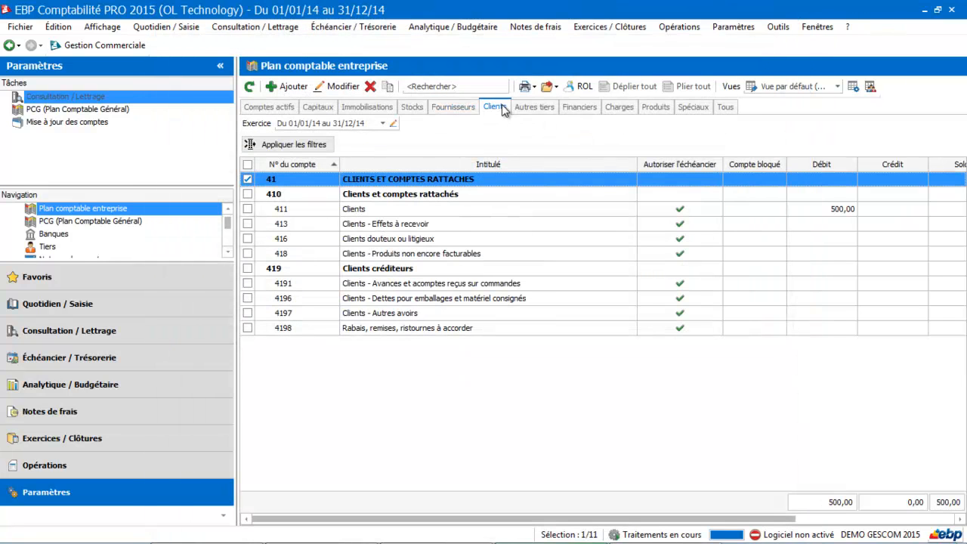
{"action": "left_click", "coordinate": [285, 86]}
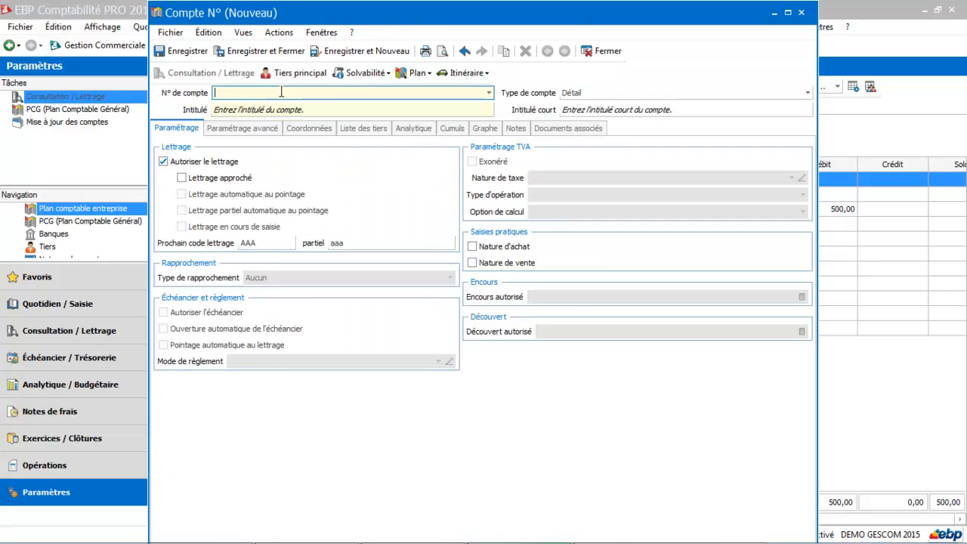
{"action": "type", "text": "411Dupont"}
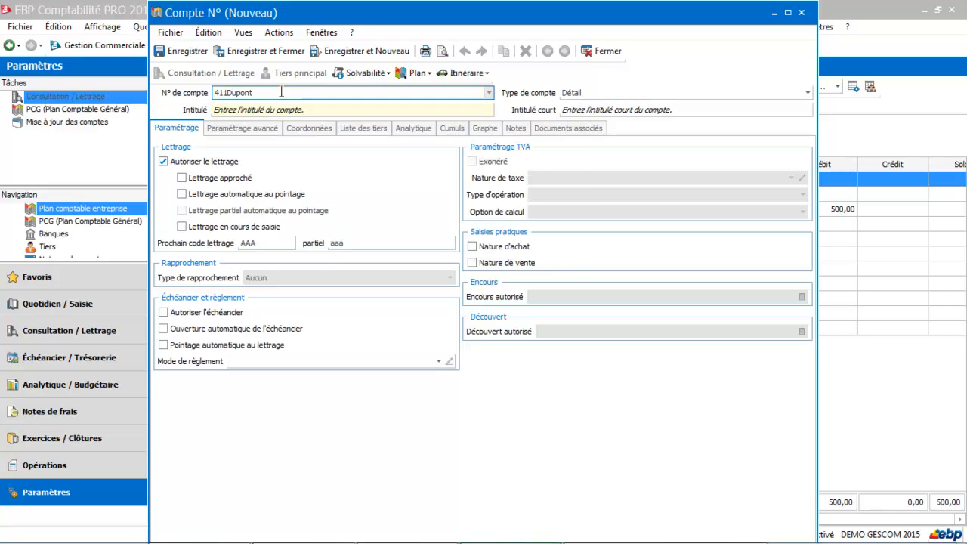
{"action": "key", "text": "Tab"}
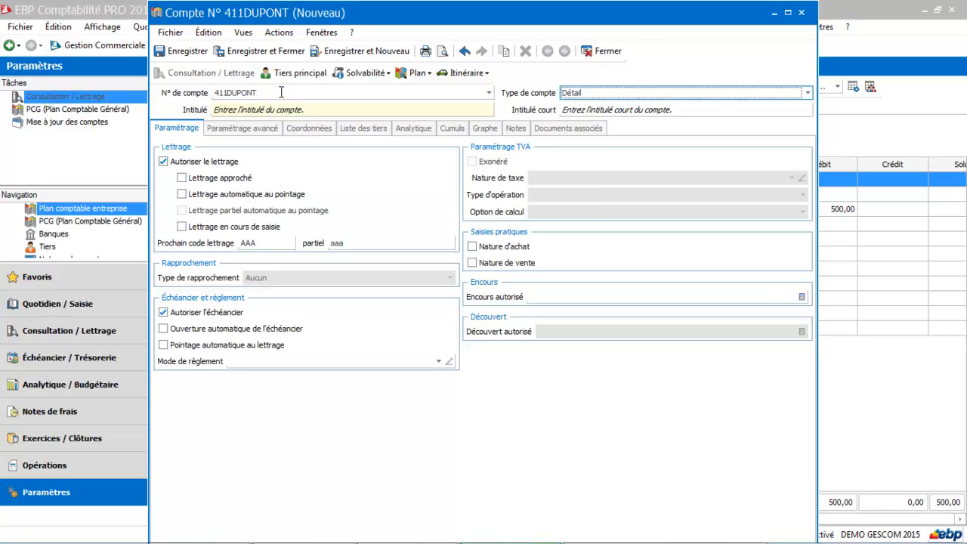
{"action": "left_click", "coordinate": [279, 109]}
{"action": "type", "text": "DUPONT"}
{"action": "key", "text": "Tab"}
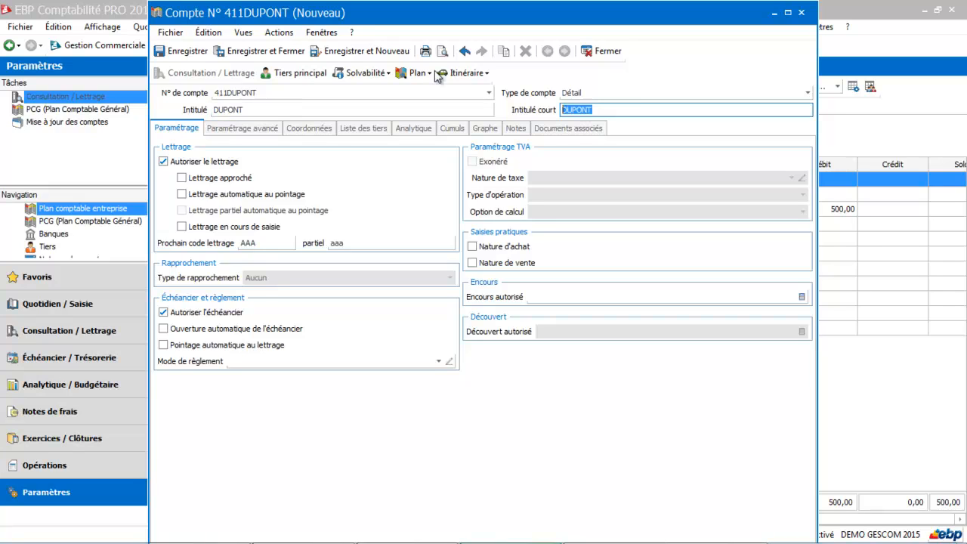
{"action": "left_click", "coordinate": [472, 264]}
{"action": "left_click", "coordinate": [405, 361]}
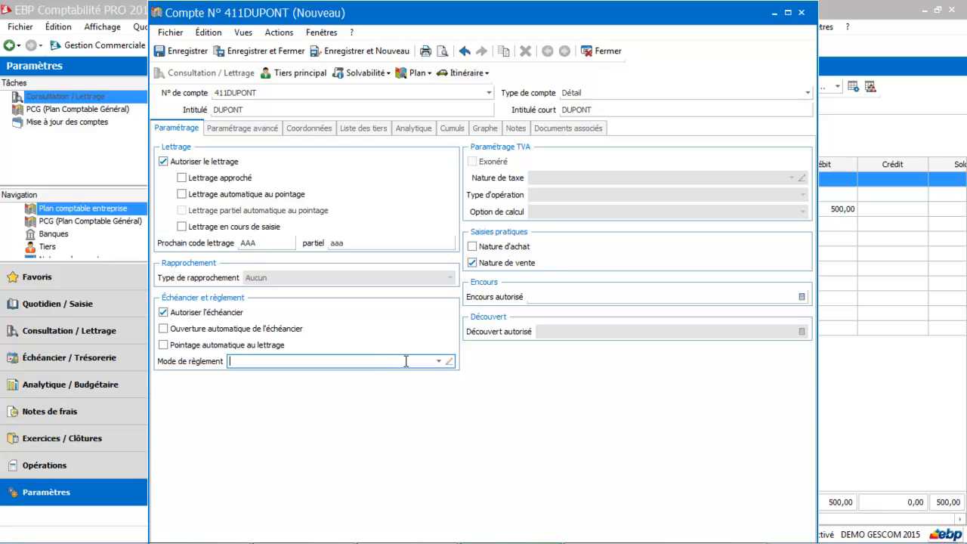
{"action": "left_click", "coordinate": [438, 361]}
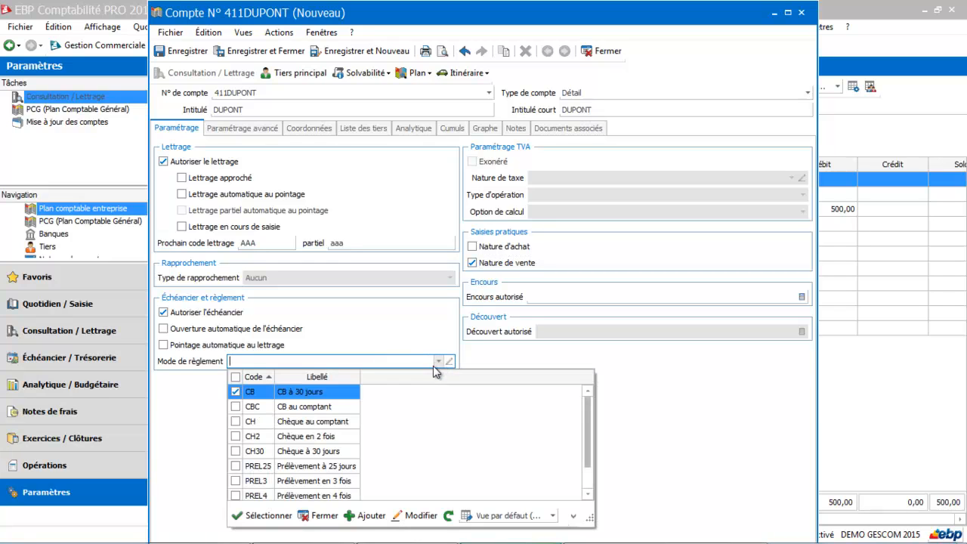
{"action": "left_click", "coordinate": [325, 450]}
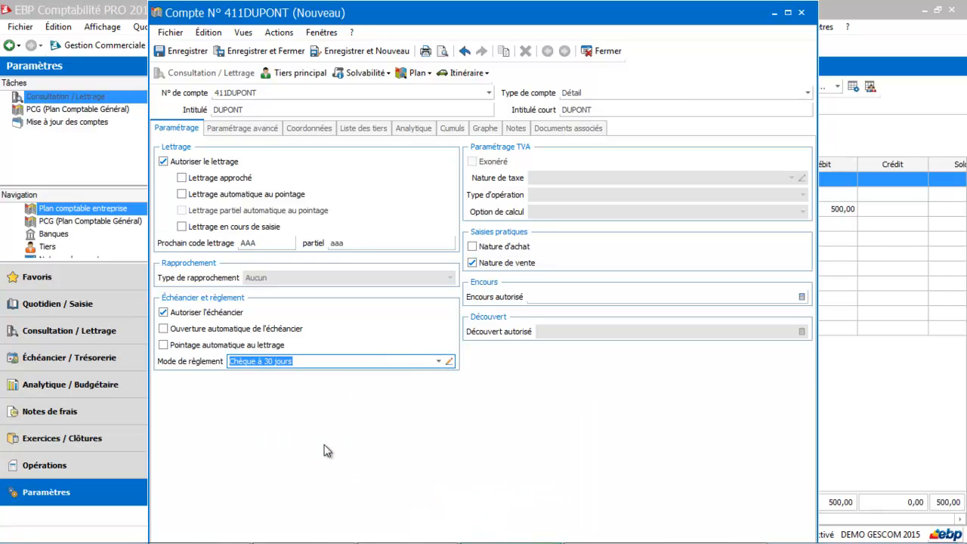
{"action": "left_click", "coordinate": [287, 54]}
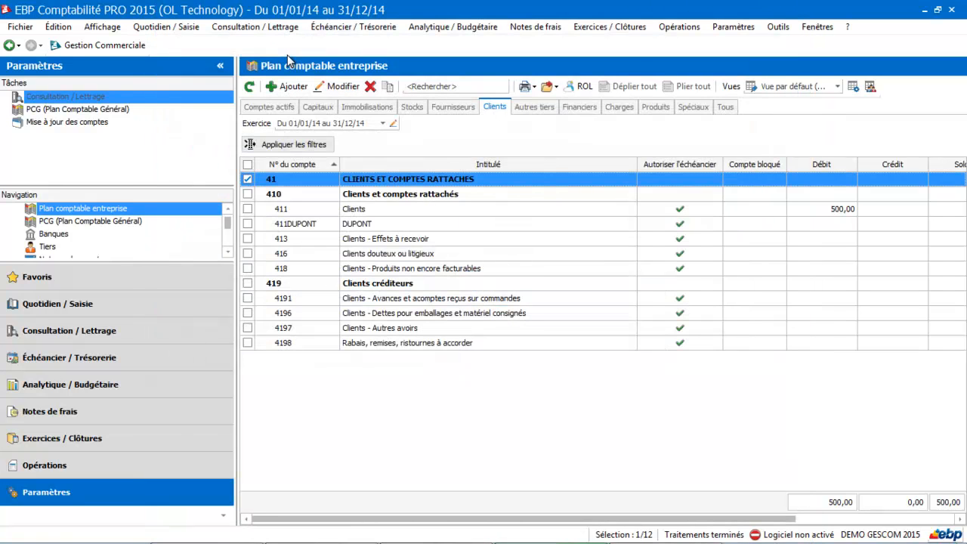
Step: On the Charges tab, fill in a new account titled Télphone with short title telfixe
{"action": "left_click", "coordinate": [618, 108]}
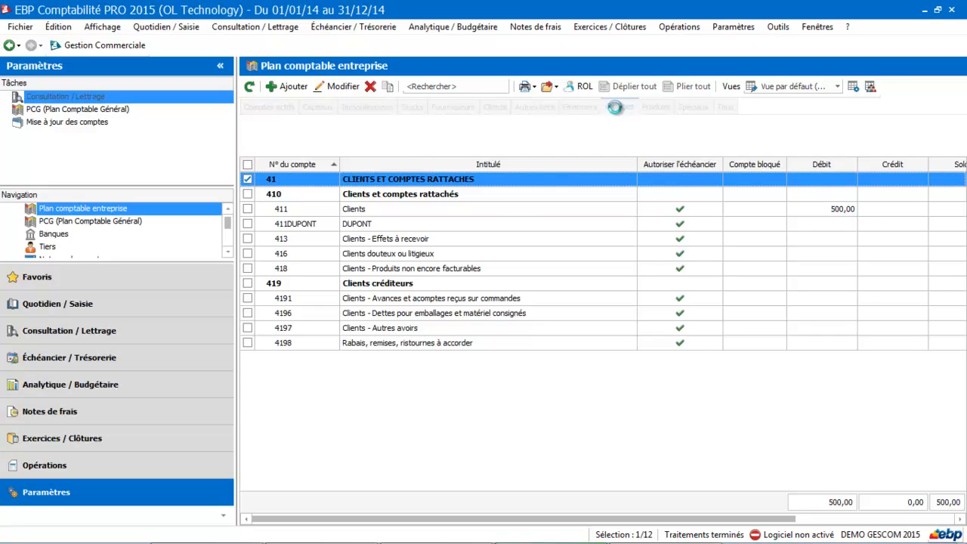
{"action": "left_click", "coordinate": [298, 86]}
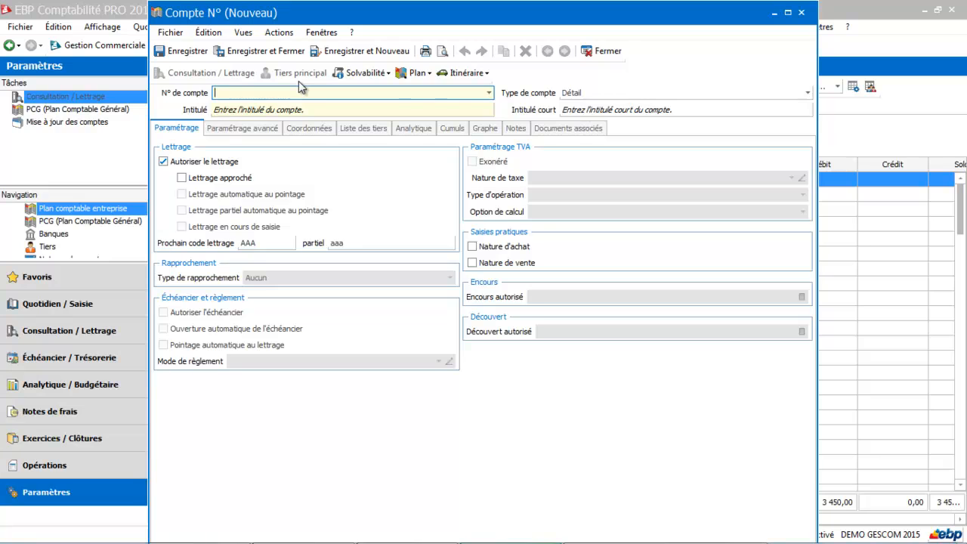
{"action": "type", "text": "626"}
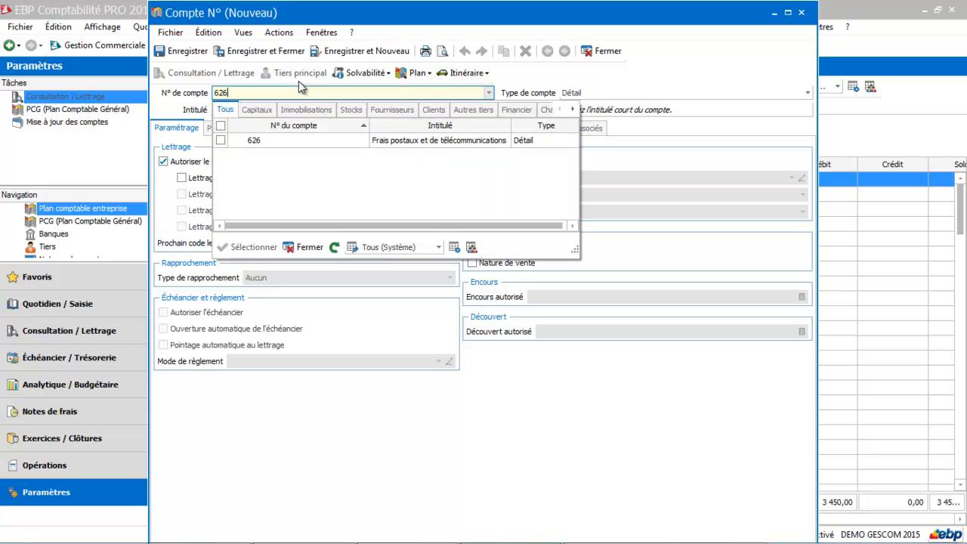
{"action": "type", "text": "T2L2PHONE"}
{"action": "key", "text": "BackSpace"}
{"action": "key", "text": "BackSpace"}
{"action": "key", "text": "BackSpace"}
{"action": "key", "text": "BackSpace"}
{"action": "key", "text": "BackSpace"}
{"action": "key", "text": "BackSpace"}
{"action": "key", "text": "BackSpace"}
{"action": "key", "text": "BackSpace"}
{"action": "key", "text": "BackSpace"}
{"action": "type", "text": "100"}
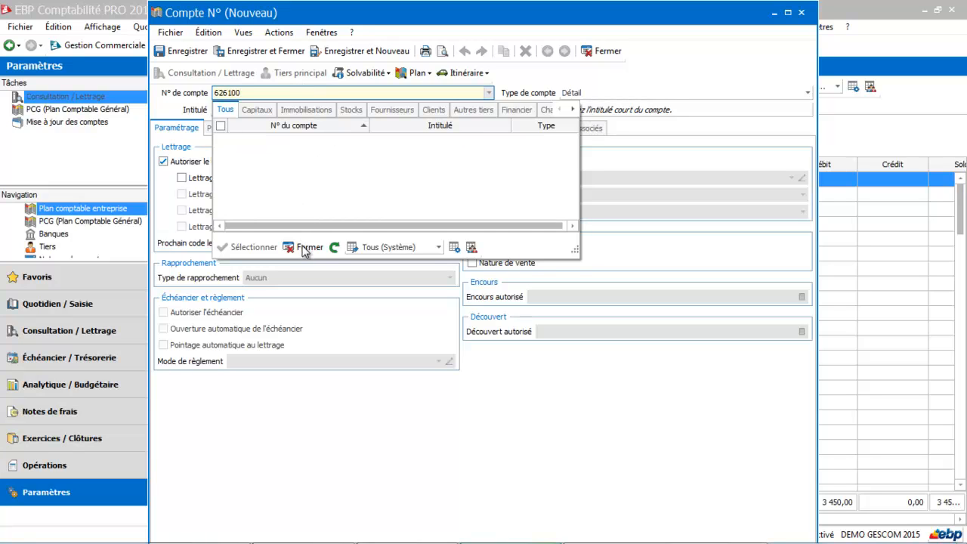
{"action": "left_click", "coordinate": [306, 247]}
{"action": "left_click", "coordinate": [301, 108]}
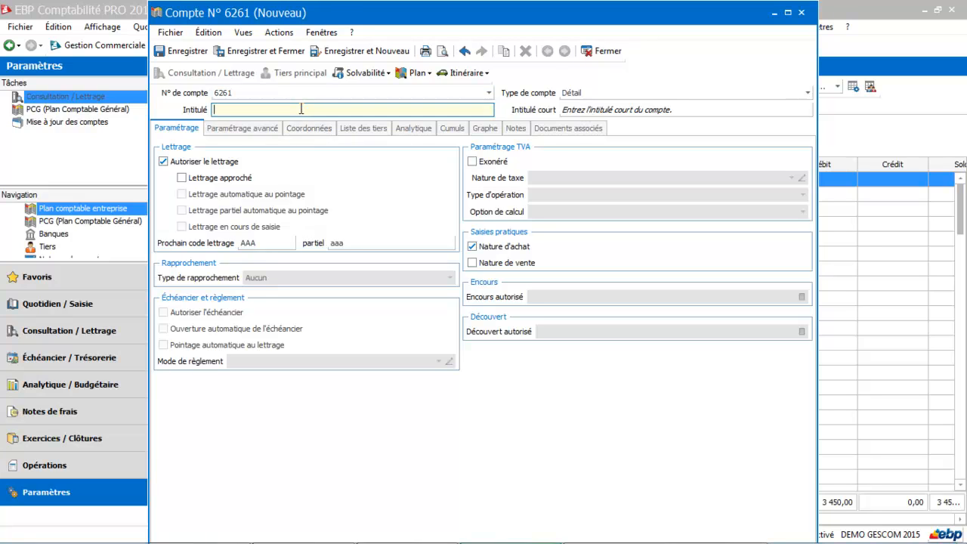
{"action": "type", "text": "Télpéhone"}
{"action": "key", "text": "Tab"}
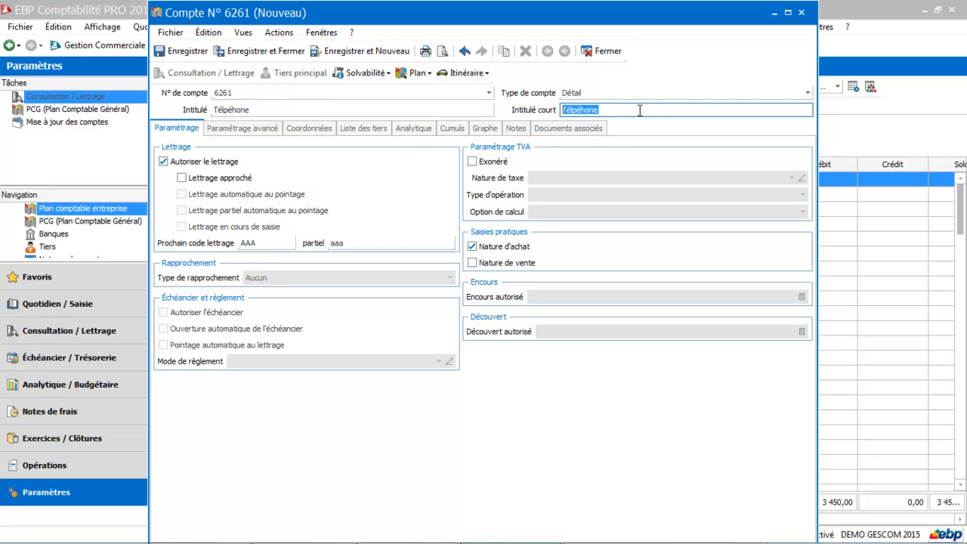
{"action": "type", "text": "telfixe"}
{"action": "key", "text": "Tab"}
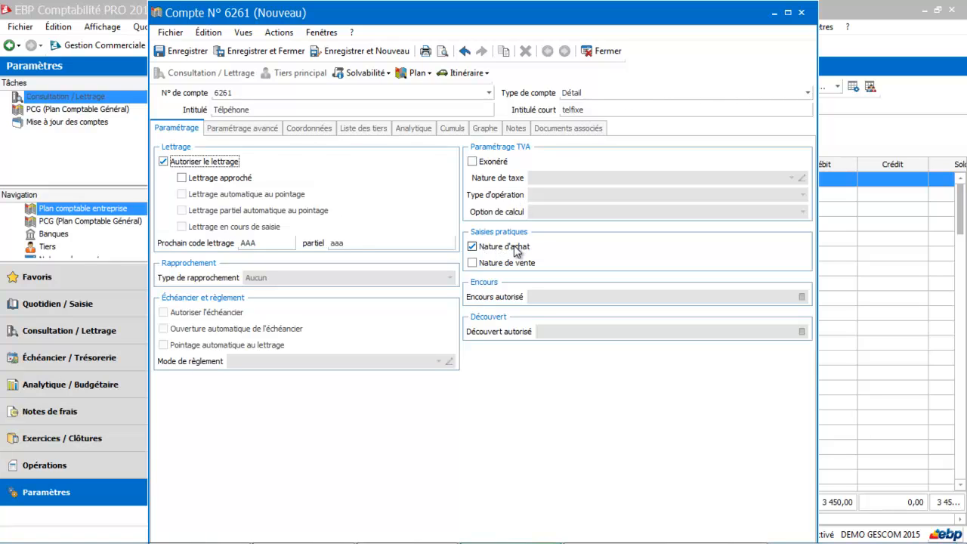
Step: Save the account, renumbering it to 6263 after 6261 and 6262 turn out to exist
{"action": "left_click", "coordinate": [282, 54]}
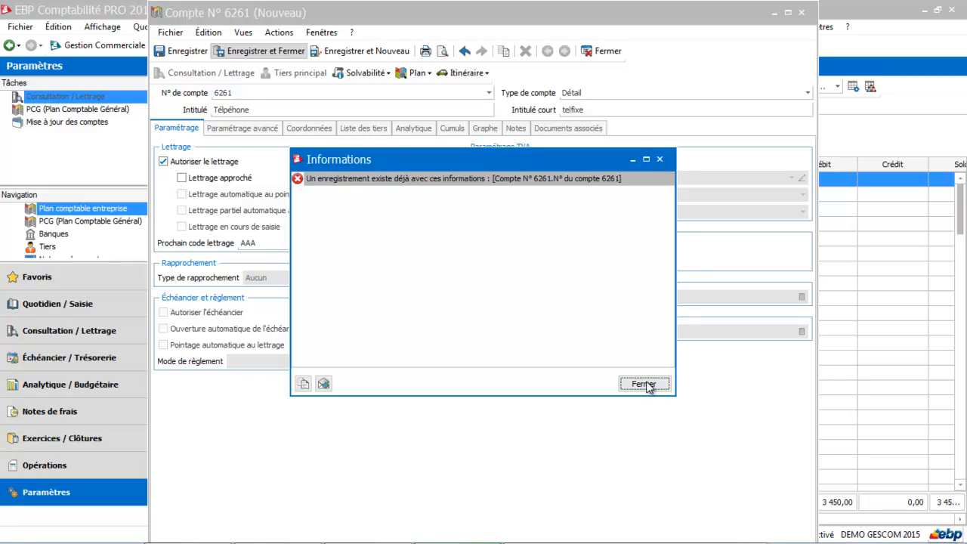
{"action": "left_click", "coordinate": [648, 385]}
{"action": "left_click", "coordinate": [265, 92]}
{"action": "left_click", "coordinate": [265, 92]}
{"action": "type", "text": "2"}
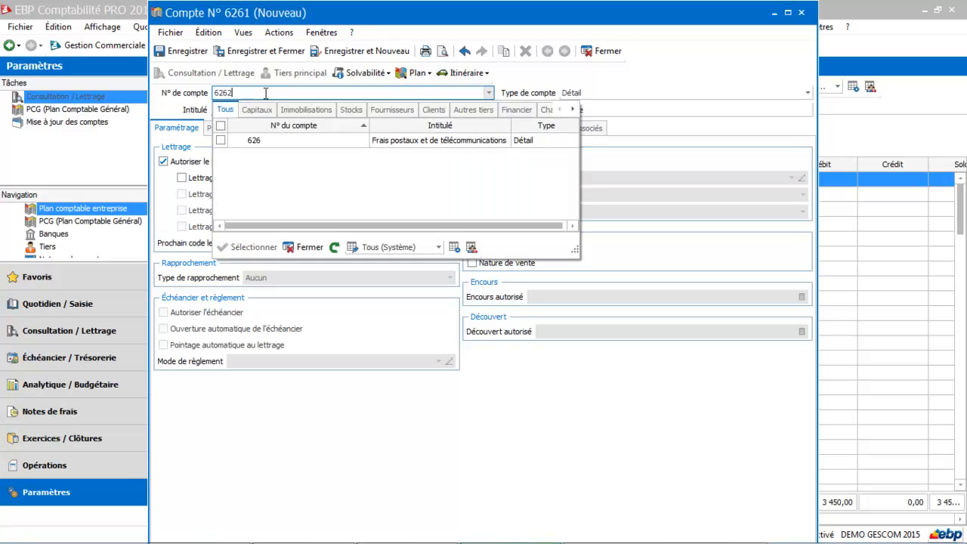
{"action": "left_click", "coordinate": [303, 248]}
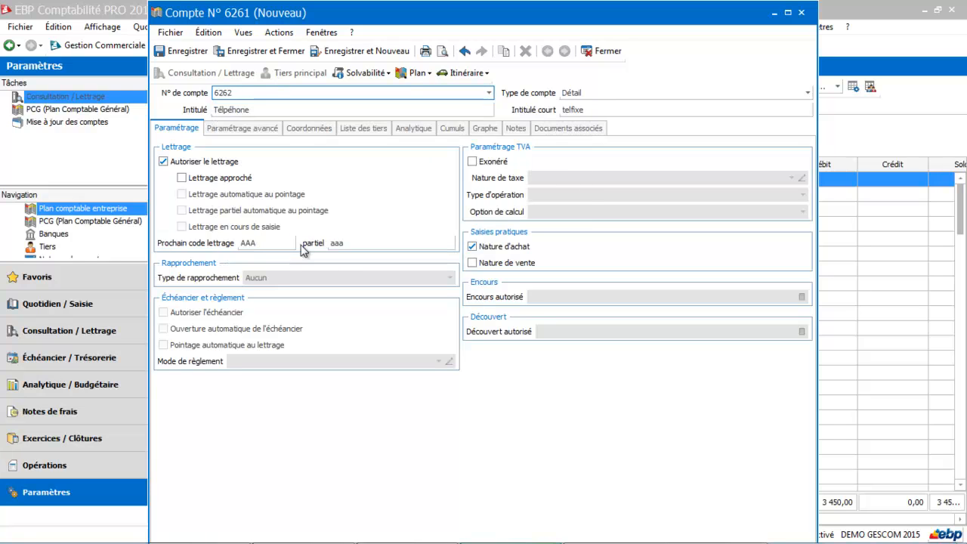
{"action": "left_click", "coordinate": [265, 50]}
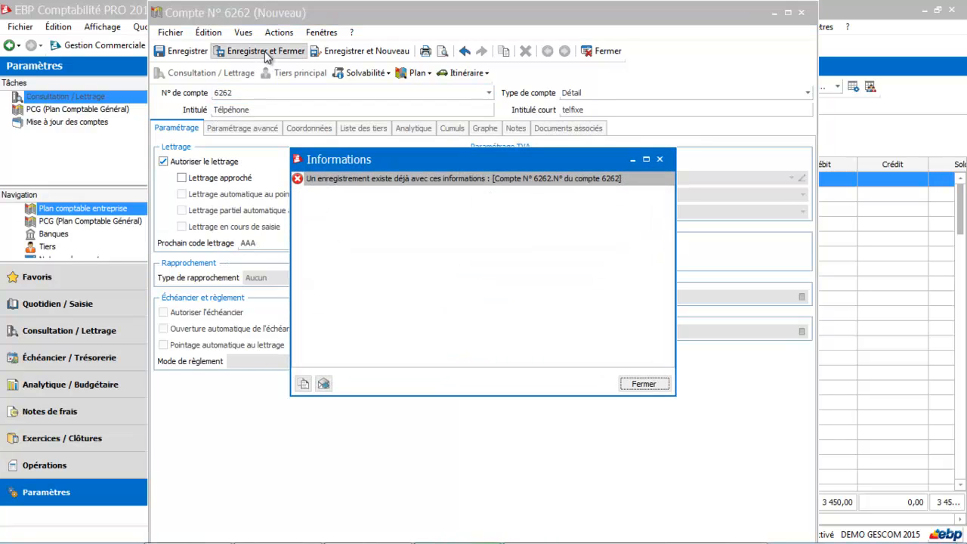
{"action": "left_click", "coordinate": [644, 385]}
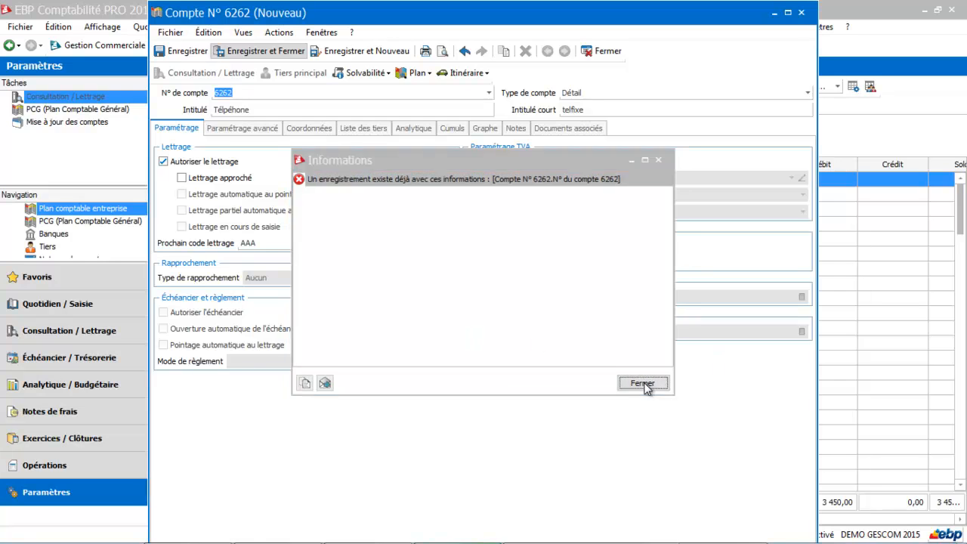
{"action": "left_click", "coordinate": [488, 92]}
{"action": "type", "text": "626"}
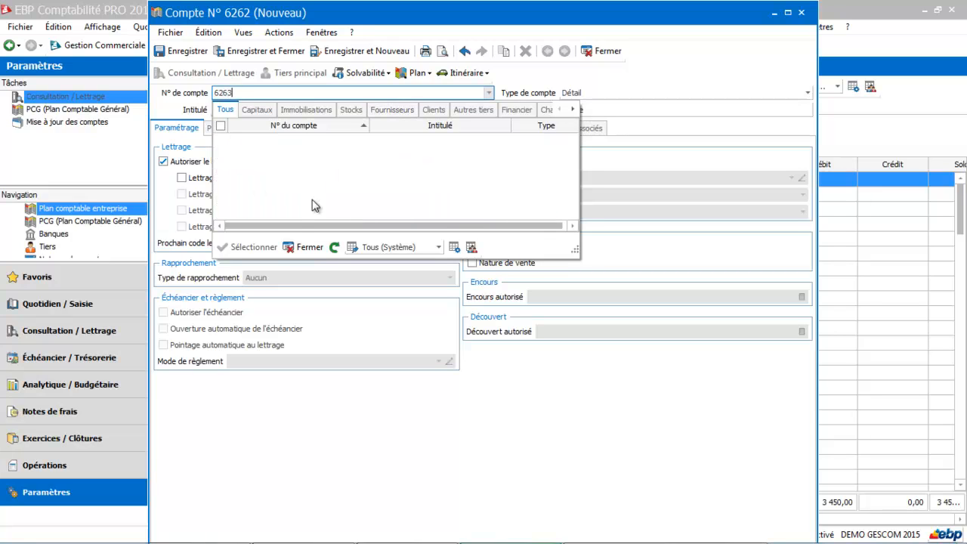
{"action": "left_click", "coordinate": [298, 249]}
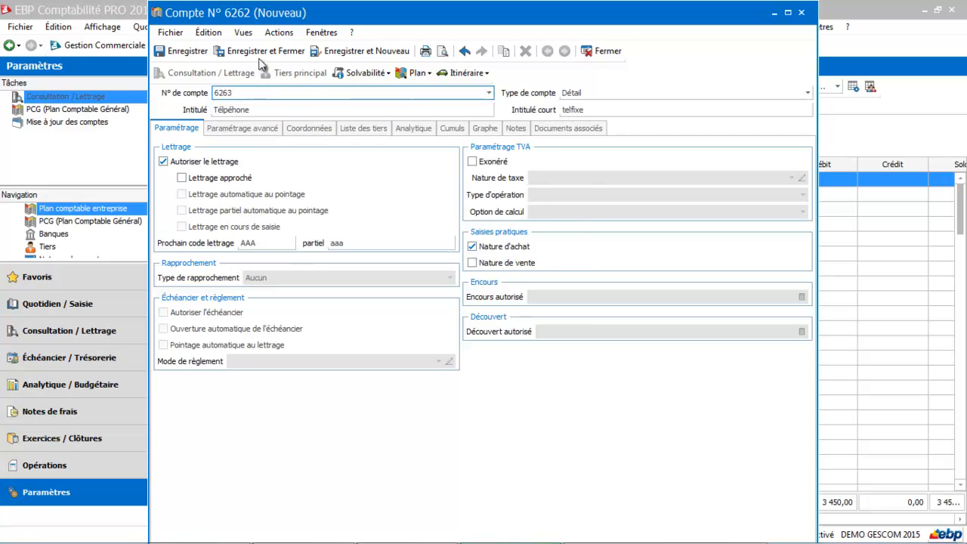
{"action": "left_click", "coordinate": [287, 50]}
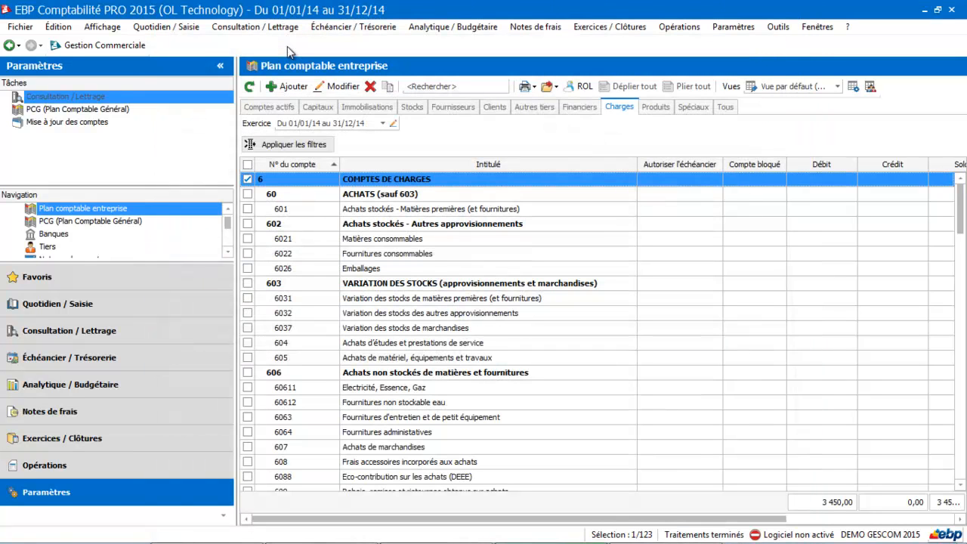
Step: Add expense account 6264 titled 'internet orange' and save it
{"action": "left_click", "coordinate": [288, 86]}
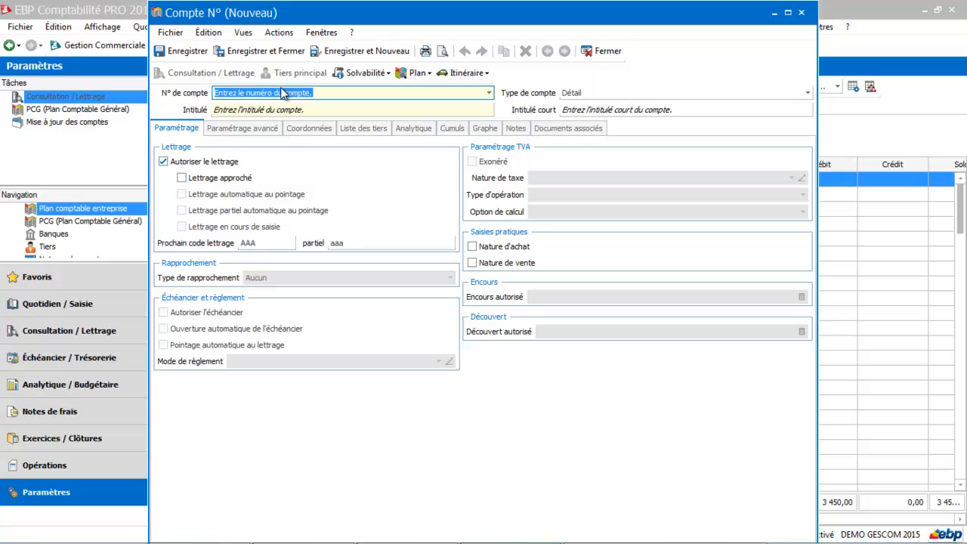
{"action": "type", "text": "6264"}
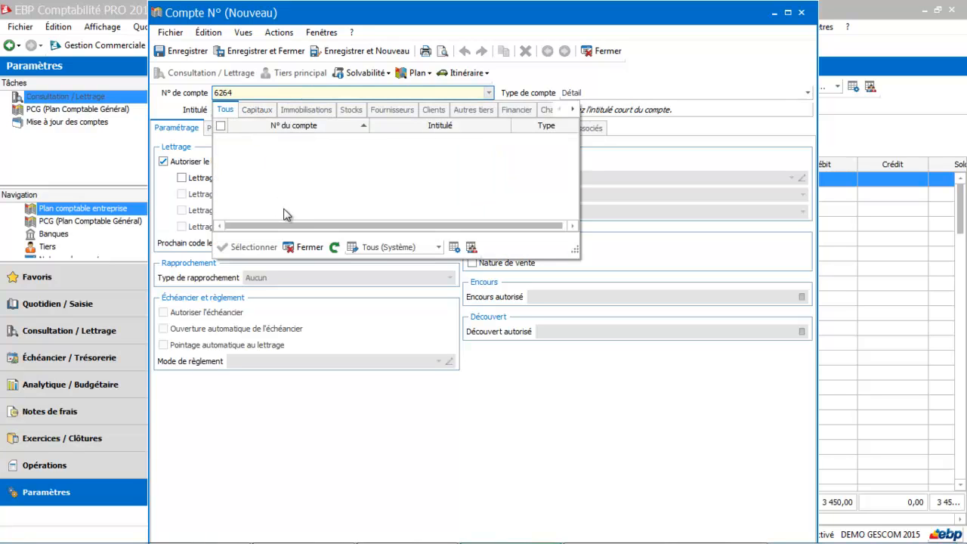
{"action": "left_click", "coordinate": [304, 250]}
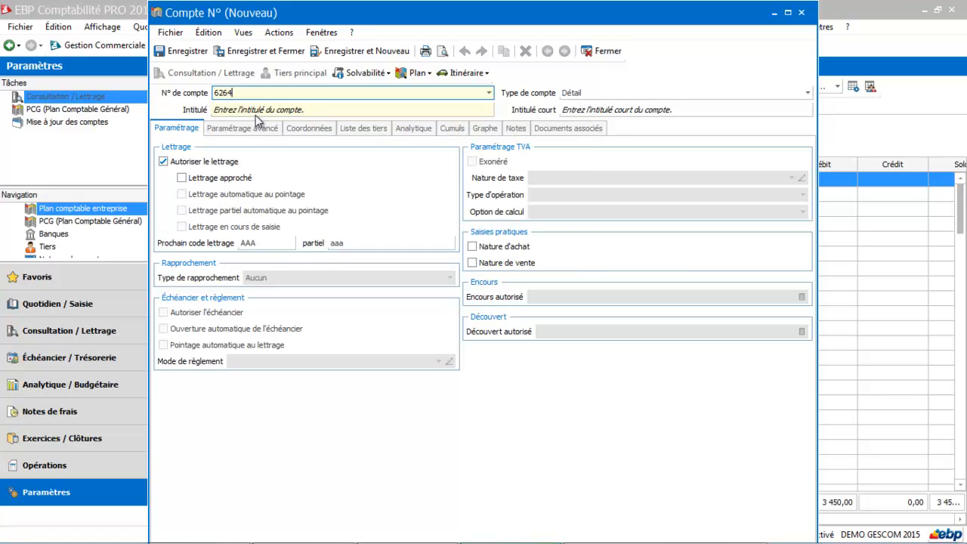
{"action": "key", "text": "Tab"}
{"action": "type", "text": "inter"}
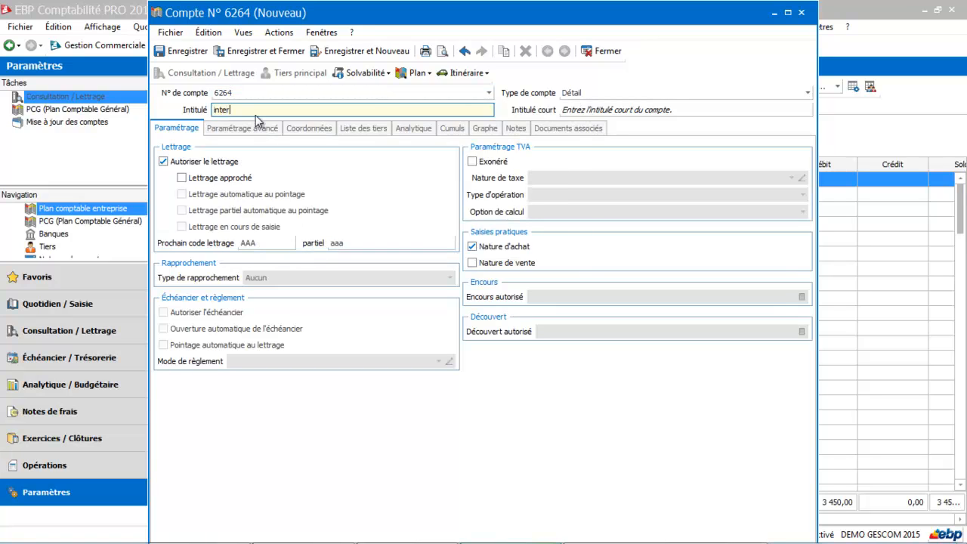
{"action": "type", "text": "net orange"}
{"action": "key", "text": "Tab"}
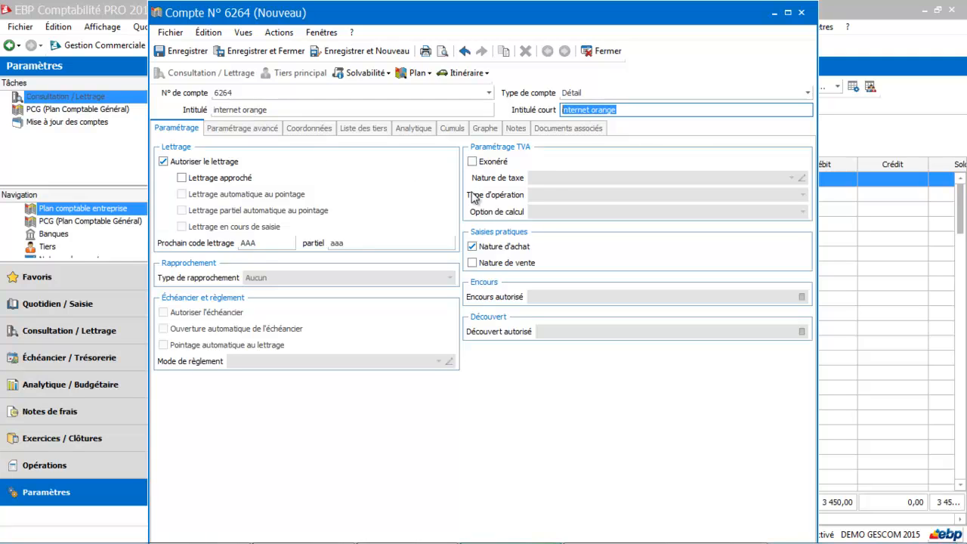
{"action": "left_click", "coordinate": [275, 50]}
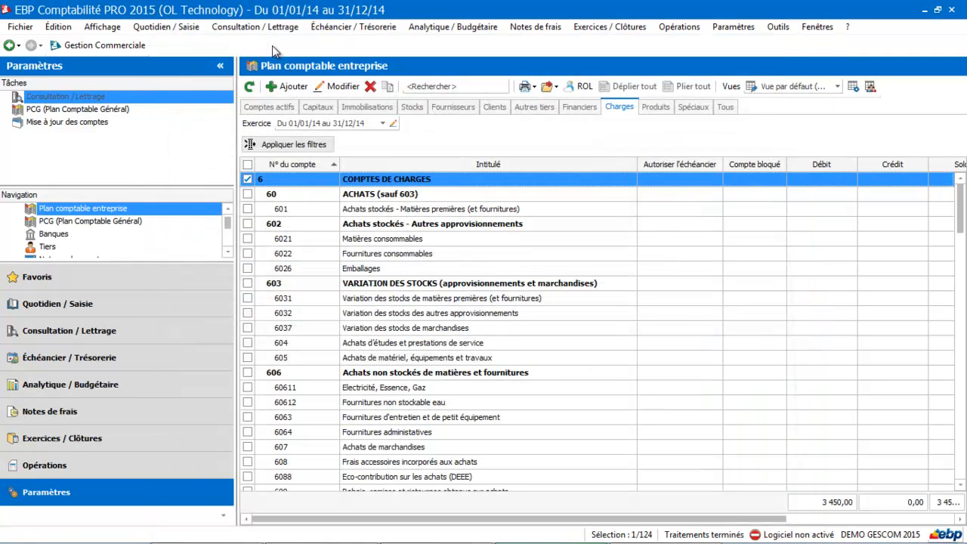
Step: On the Produits tab, add account 7063 titled 'Formation EBP' and save it
{"action": "left_click", "coordinate": [650, 106]}
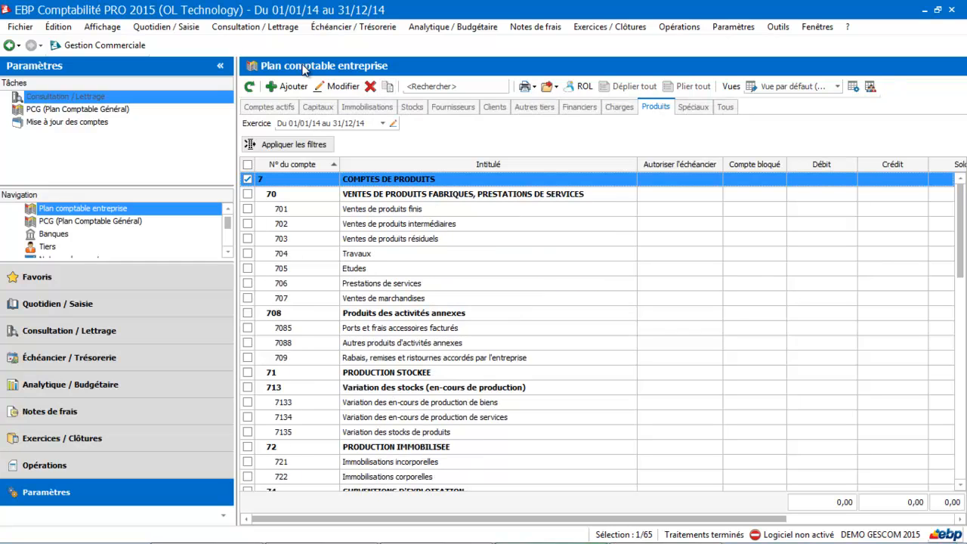
{"action": "left_click", "coordinate": [290, 86]}
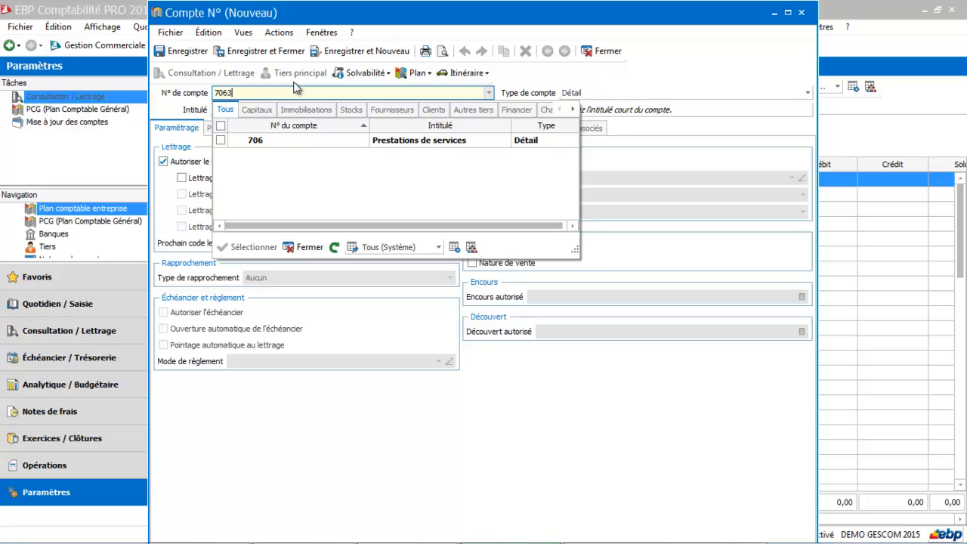
{"action": "left_click", "coordinate": [308, 247]}
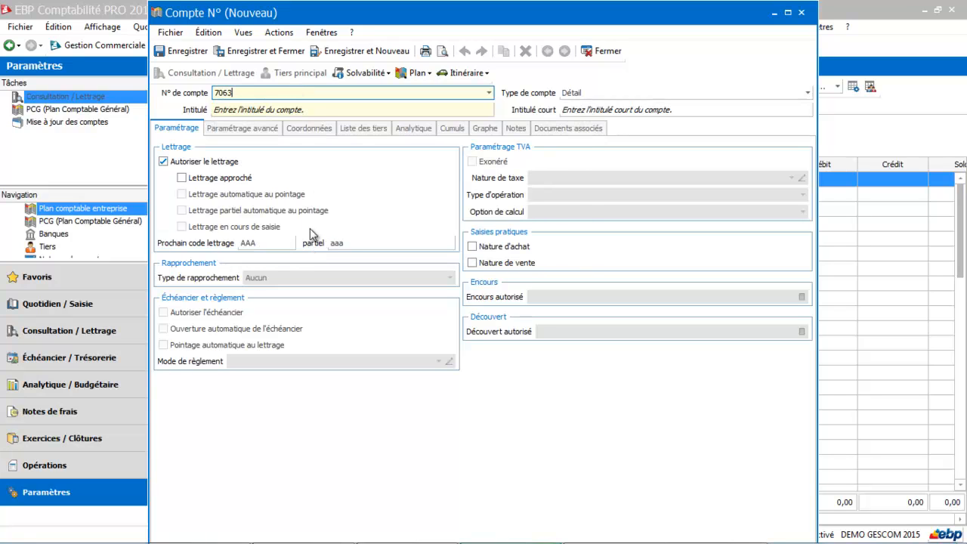
{"action": "left_click", "coordinate": [322, 111]}
{"action": "type", "text": "Formation EBP"}
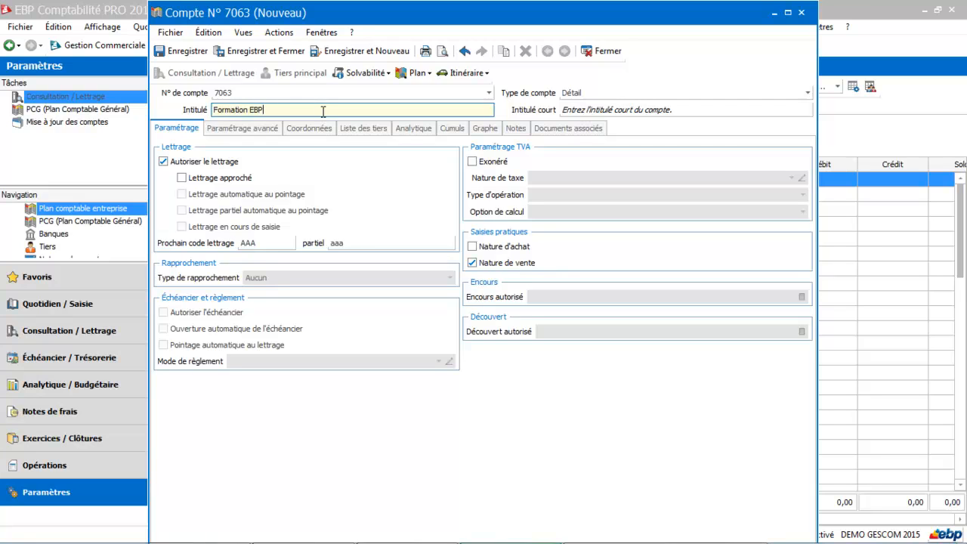
{"action": "key", "text": "Tab"}
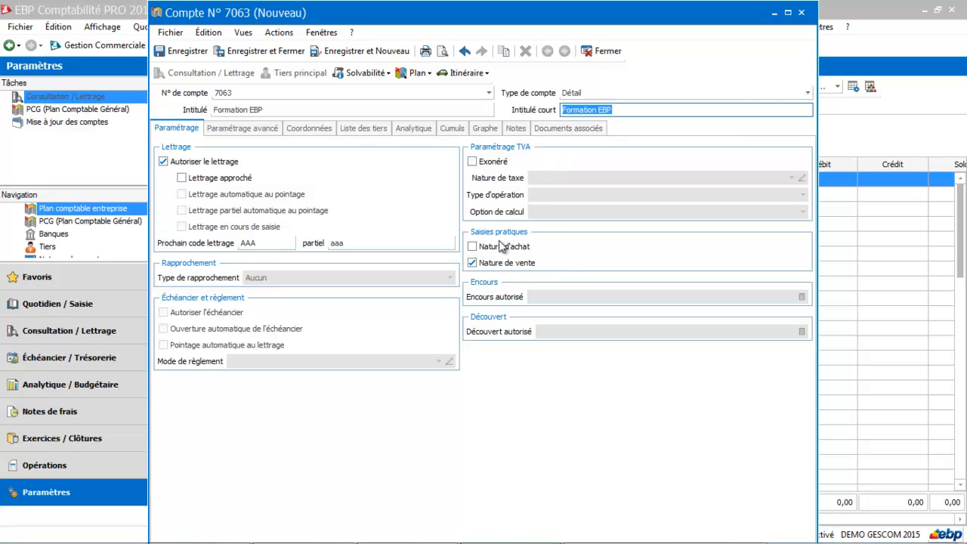
{"action": "left_click", "coordinate": [291, 57]}
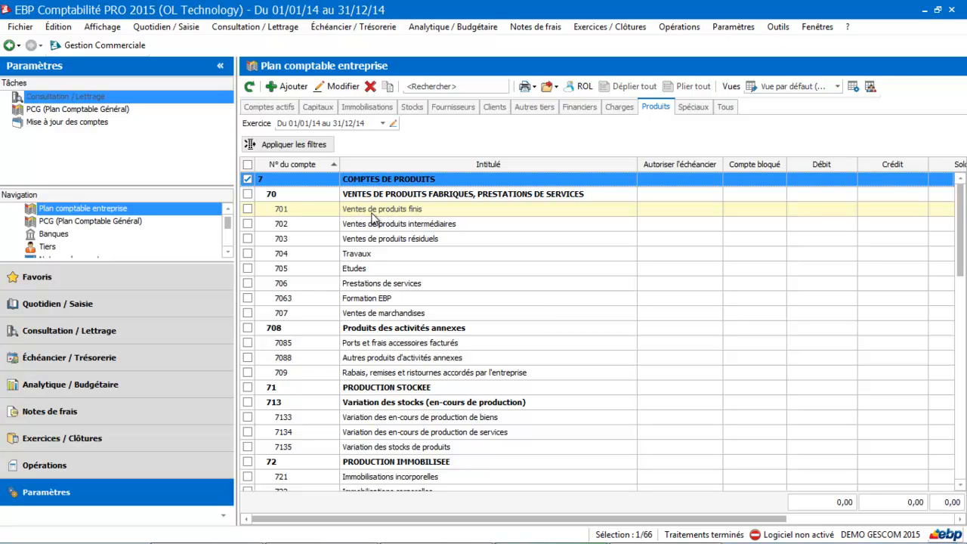
{"action": "left_click", "coordinate": [111, 309]}
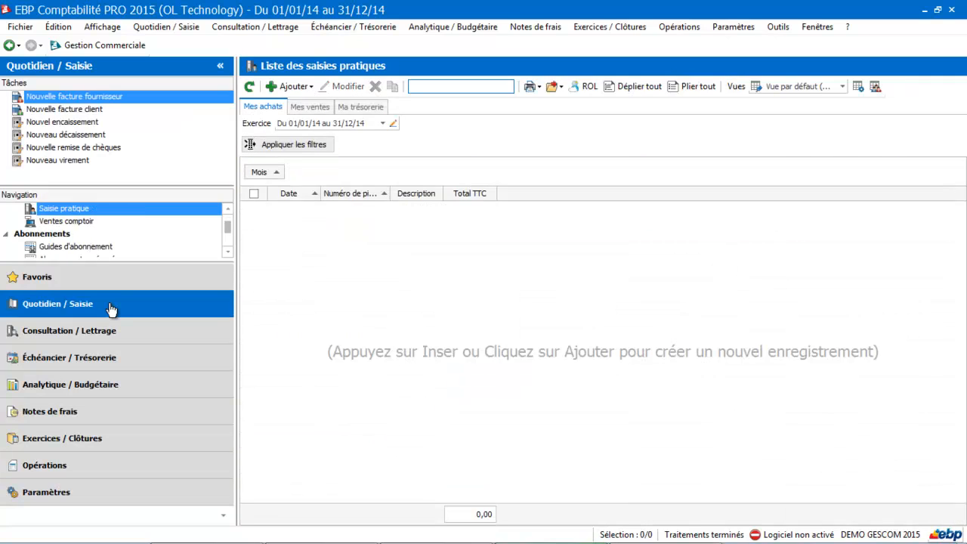
{"action": "left_click", "coordinate": [228, 209]}
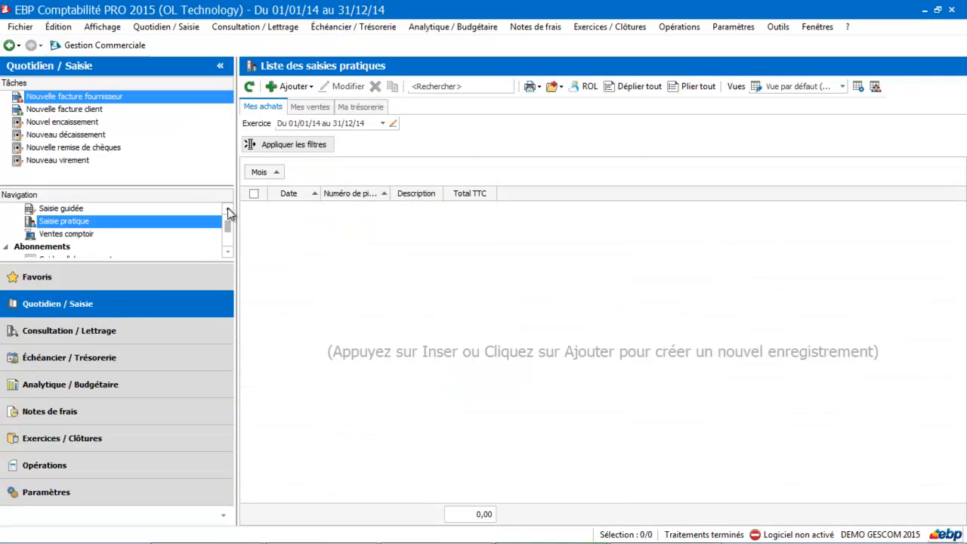
{"action": "left_click", "coordinate": [54, 222]}
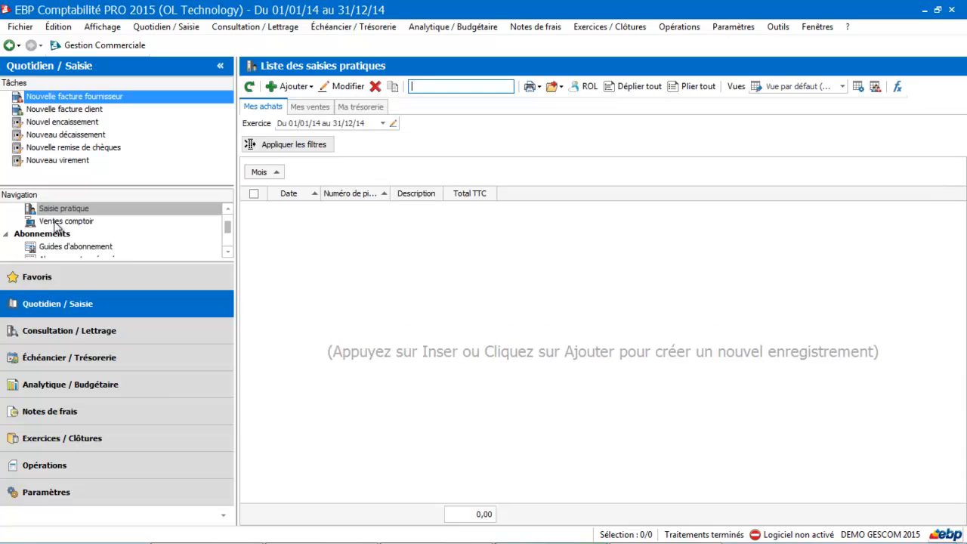
{"action": "left_click", "coordinate": [302, 89]}
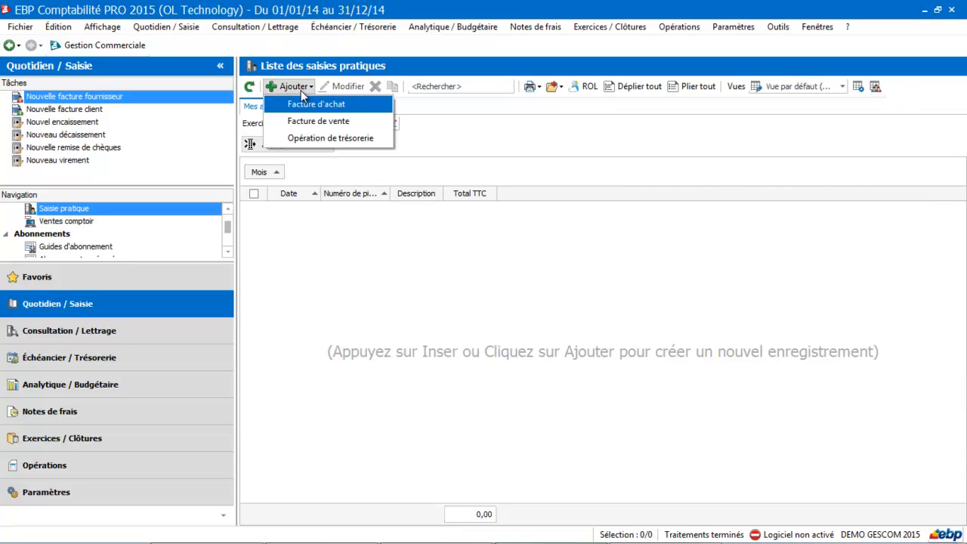
{"action": "left_click", "coordinate": [303, 103]}
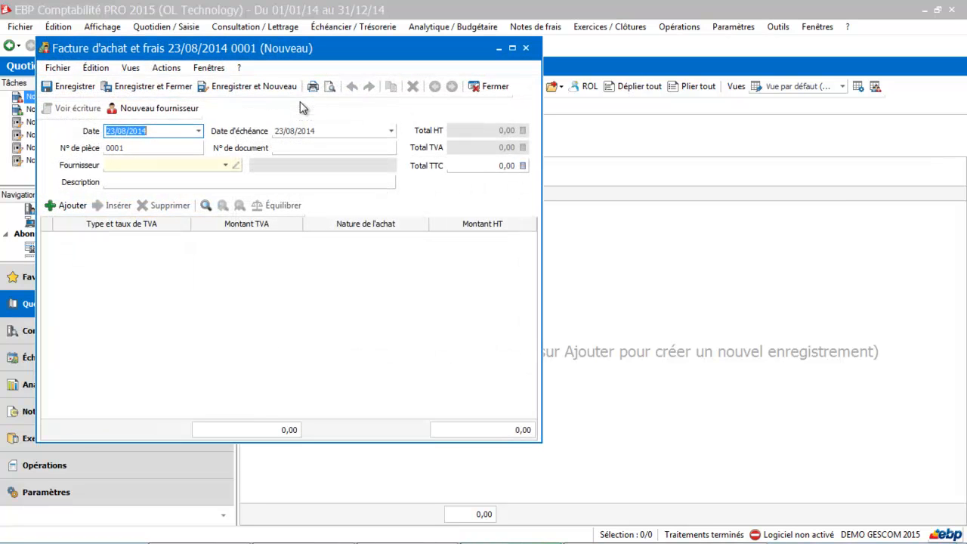
{"action": "left_click", "coordinate": [493, 87]}
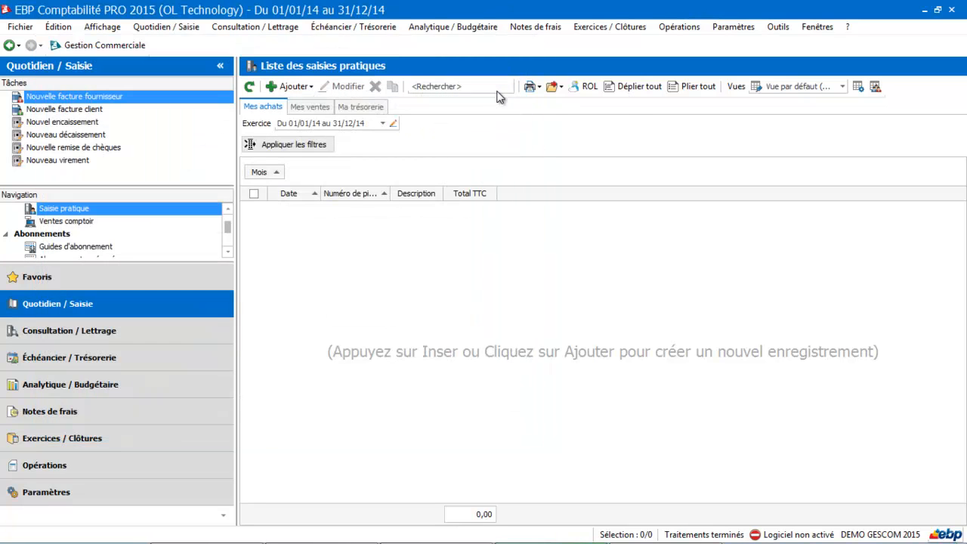
{"action": "left_click", "coordinate": [133, 495]}
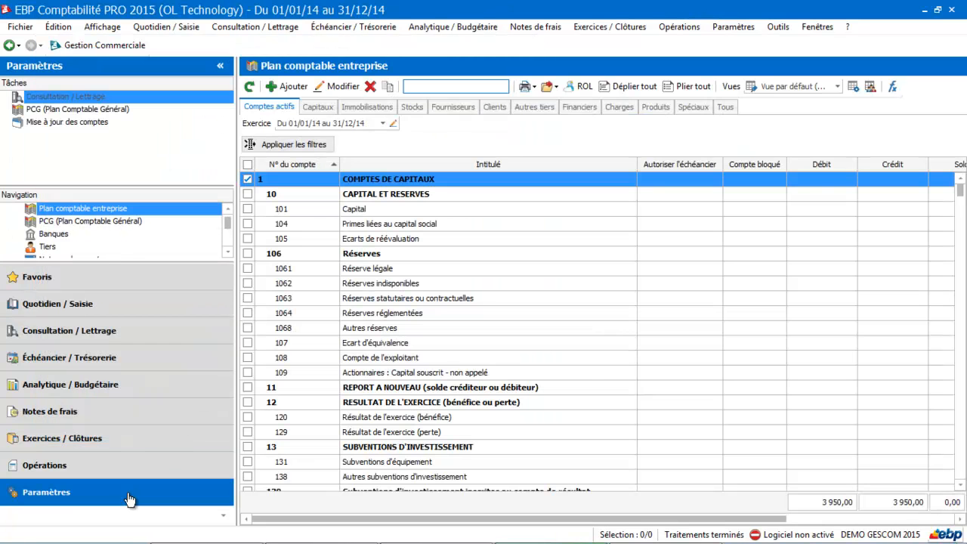
Step: Among other third-party accounts, flag 445661 for purchases with short label TVA and save it
{"action": "left_click", "coordinate": [540, 111]}
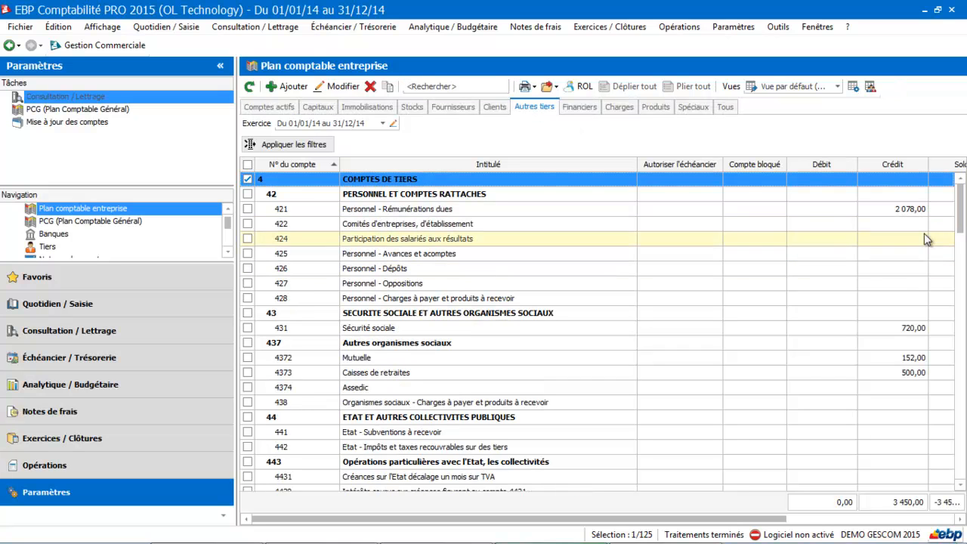
{"action": "left_click_drag", "start_coordinate": [962, 223], "coordinate": [956, 264]}
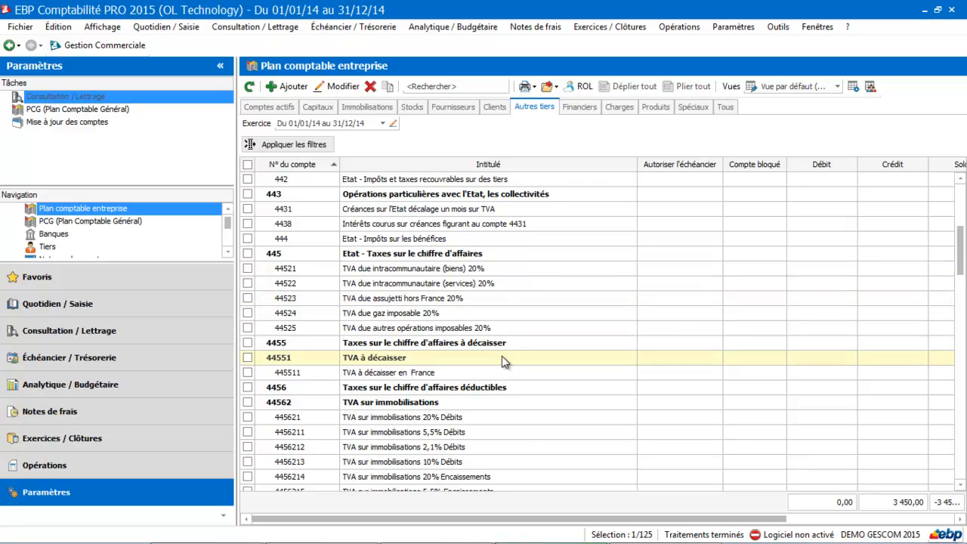
{"action": "left_click_drag", "start_coordinate": [960, 269], "coordinate": [961, 317]}
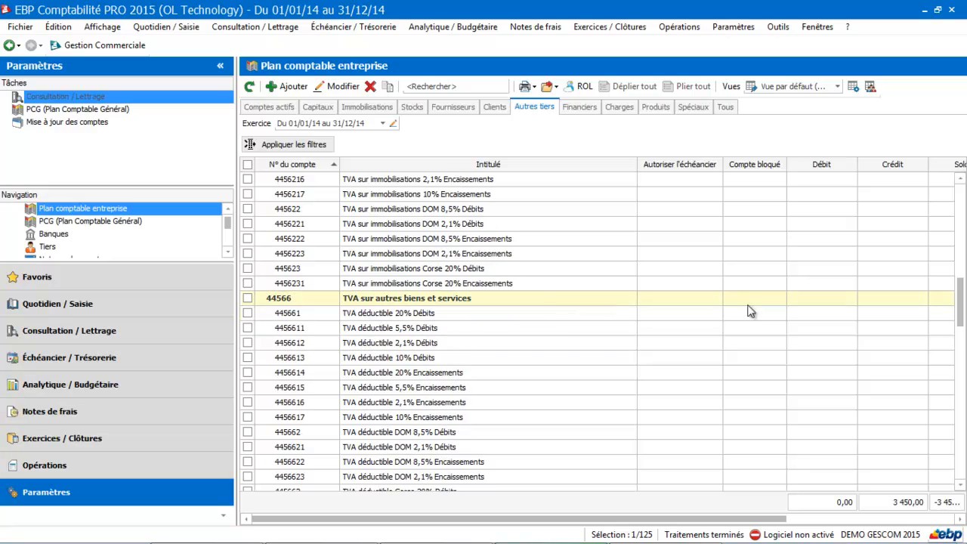
{"action": "double_click", "coordinate": [531, 314]}
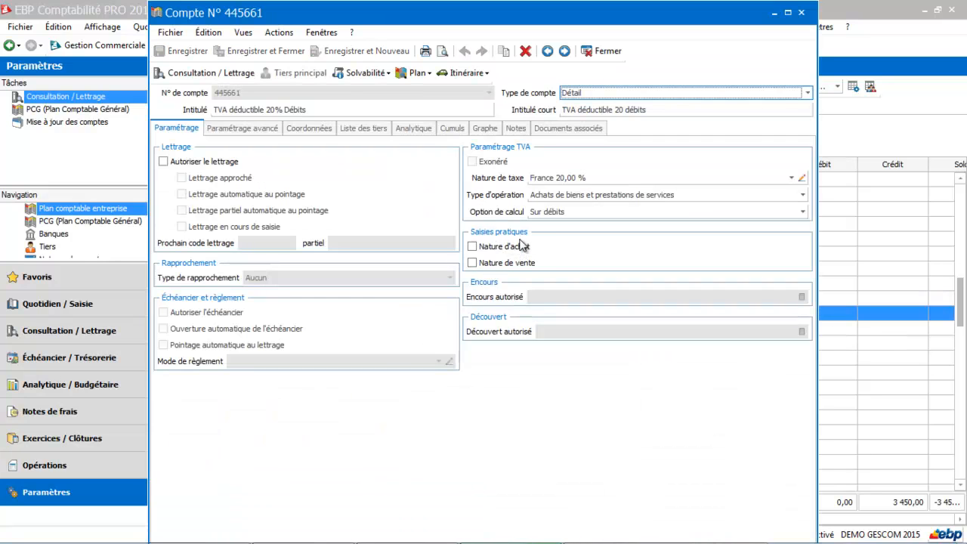
{"action": "left_click", "coordinate": [472, 247]}
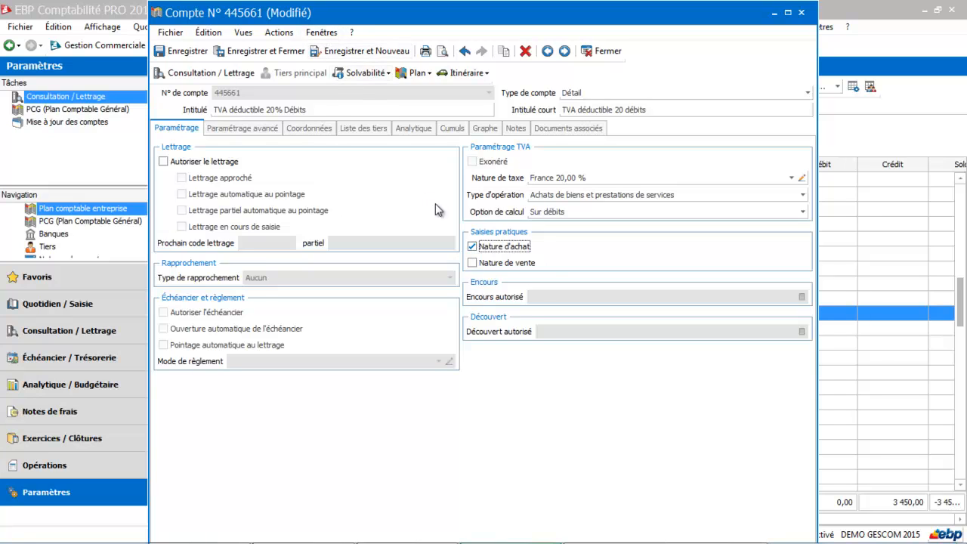
{"action": "left_click", "coordinate": [646, 108]}
{"action": "key", "text": "BackSpace"}
{"action": "key", "text": "BackSpace"}
{"action": "key", "text": "BackSpace"}
{"action": "key", "text": "BackSpace"}
{"action": "key", "text": "BackSpace"}
{"action": "key", "text": "BackSpace"}
{"action": "key", "text": "BackSpace"}
{"action": "key", "text": "BackSpace"}
{"action": "key", "text": "BackSpace"}
{"action": "key", "text": "BackSpace"}
{"action": "key", "text": "BackSpace"}
{"action": "key", "text": "BackSpace"}
{"action": "key", "text": "BackSpace"}
{"action": "key", "text": "BackSpace"}
{"action": "key", "text": "BackSpace"}
{"action": "key", "text": "BackSpace"}
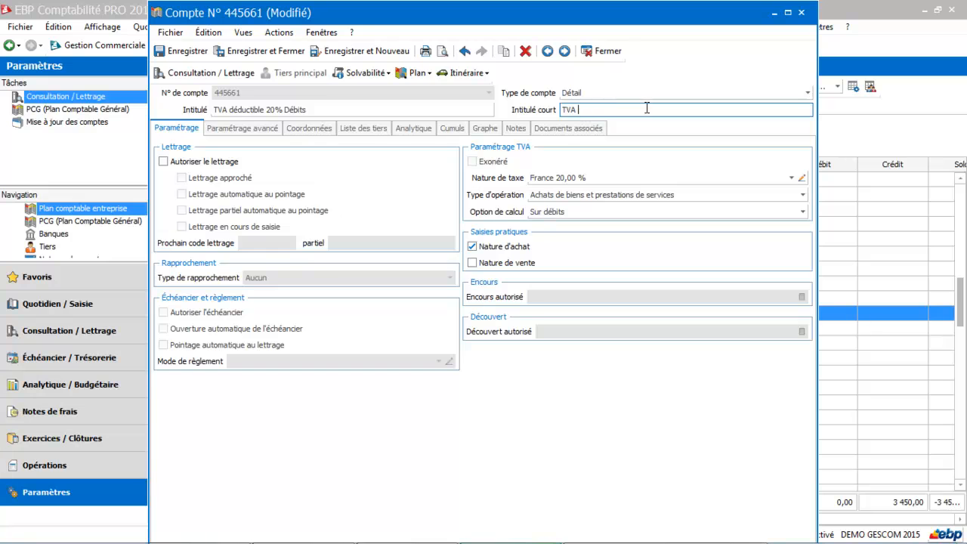
{"action": "left_click", "coordinate": [266, 50]}
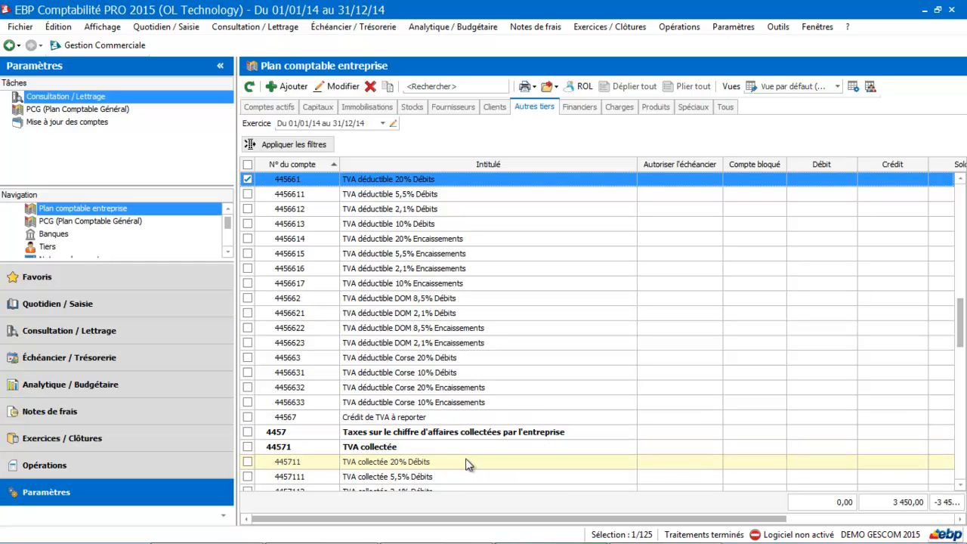
Step: Mark account 445711 as a sales-nature account and save it
{"action": "double_click", "coordinate": [466, 459]}
{"action": "left_click", "coordinate": [497, 264]}
{"action": "left_click", "coordinate": [281, 52]}
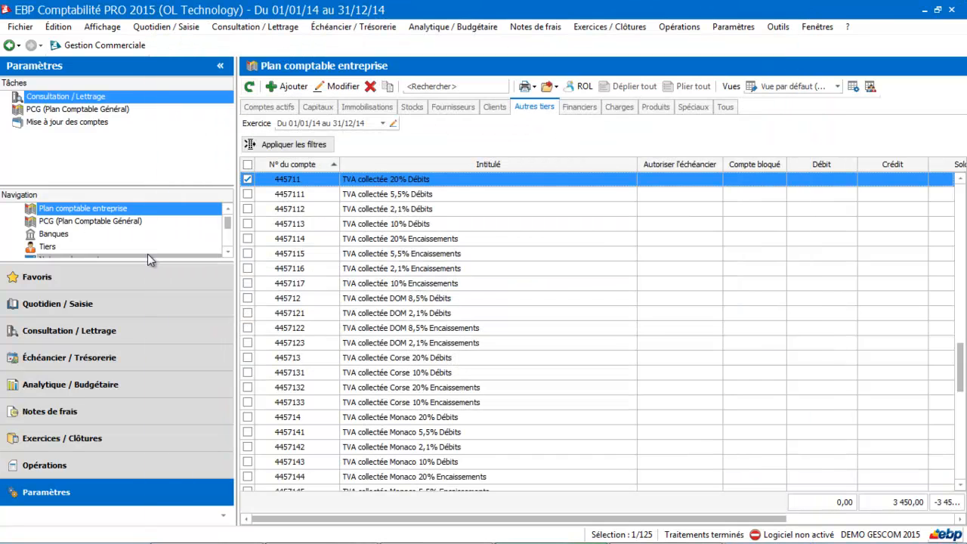
Step: In daily entry, start a purchase invoice from supplier Orange with a 60,00 total TTC
{"action": "left_click", "coordinate": [121, 309]}
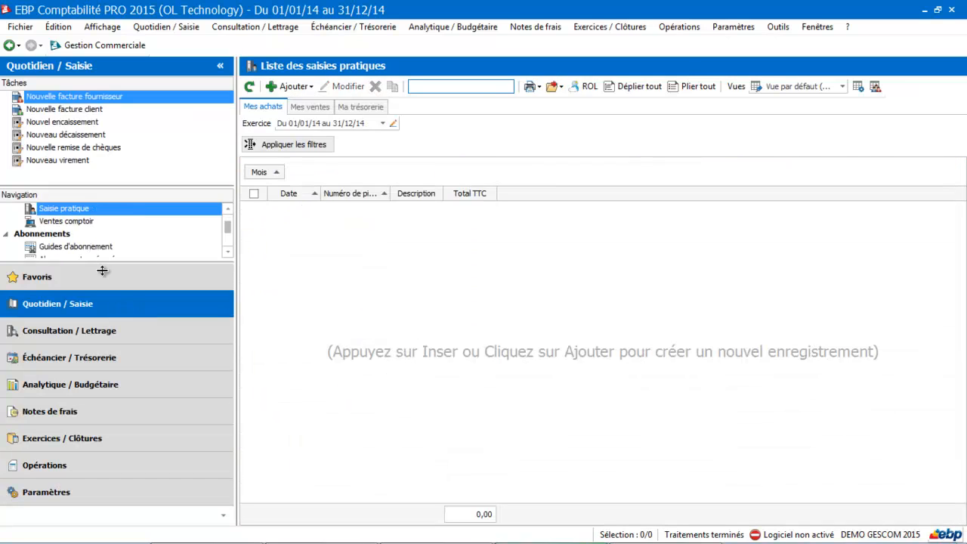
{"action": "left_click", "coordinate": [296, 87]}
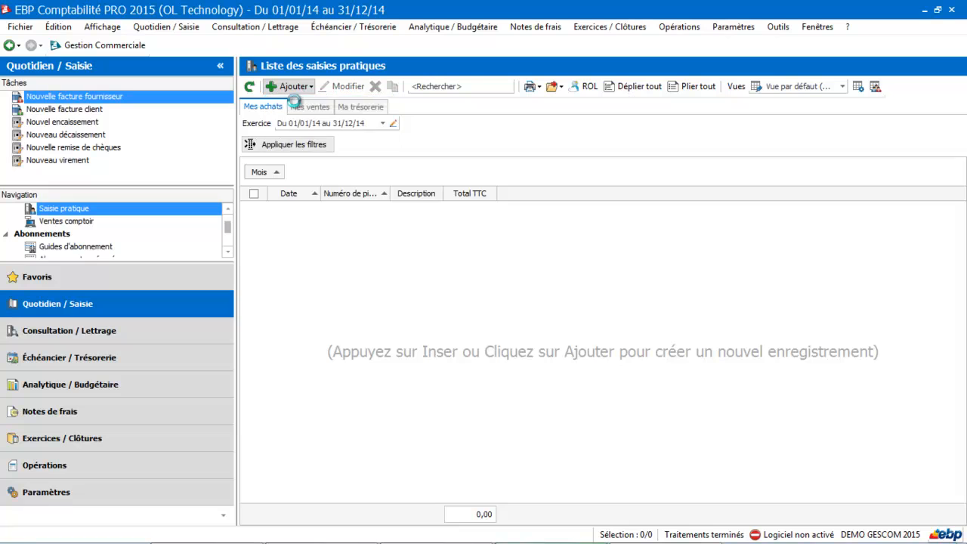
{"action": "left_click", "coordinate": [294, 104]}
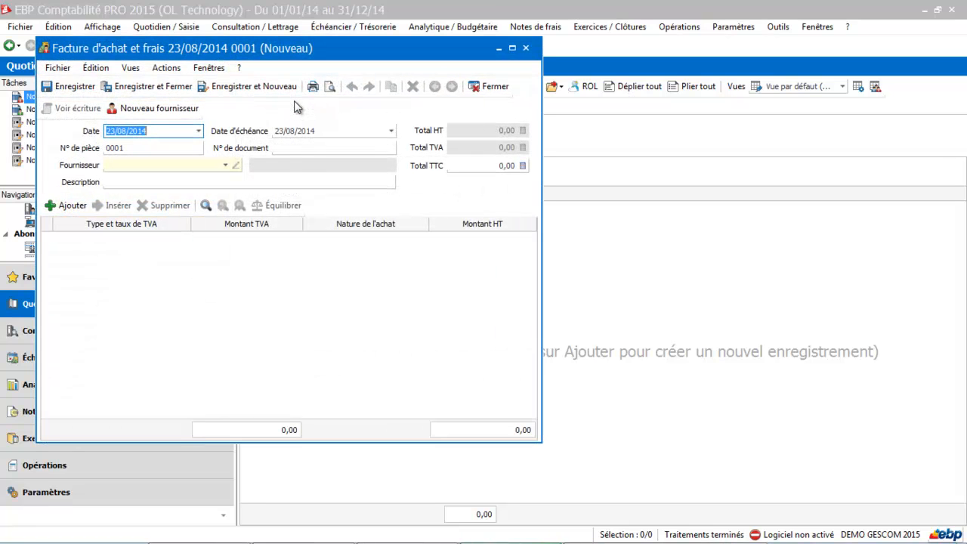
{"action": "left_click", "coordinate": [213, 166]}
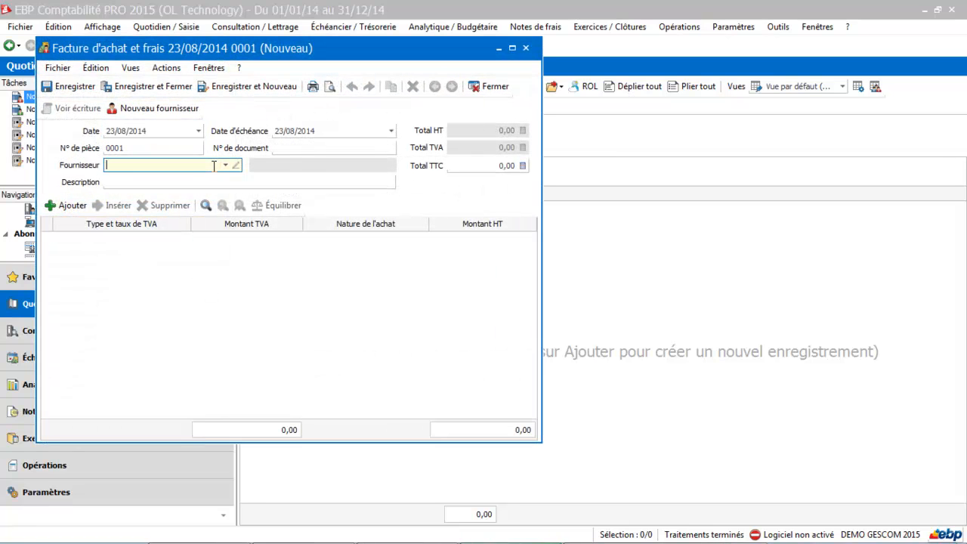
{"action": "type", "text": "ORAN"}
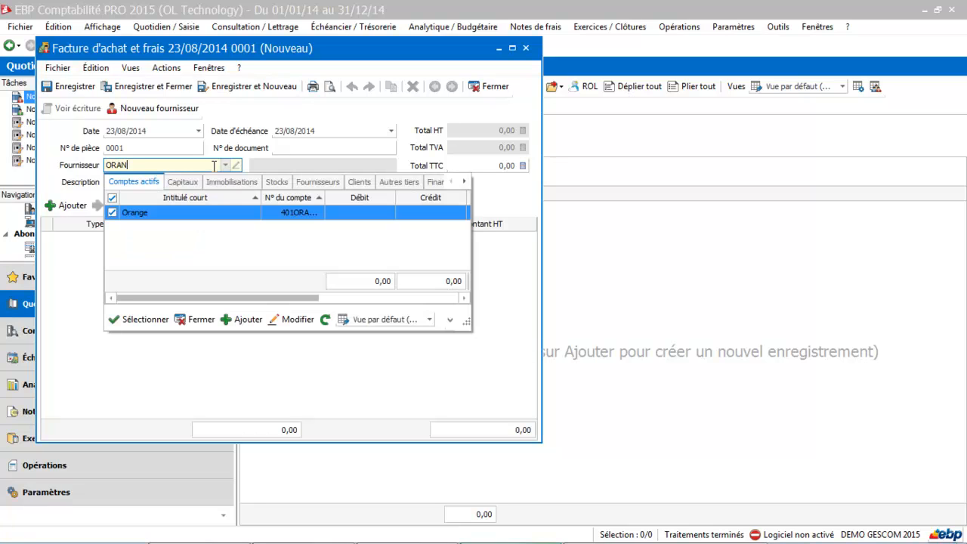
{"action": "left_click", "coordinate": [138, 212]}
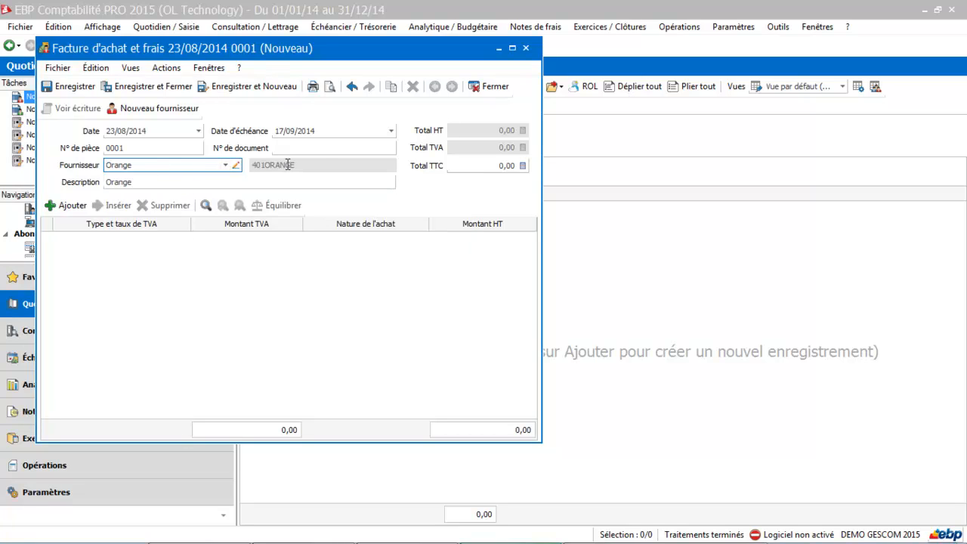
{"action": "left_click", "coordinate": [486, 165]}
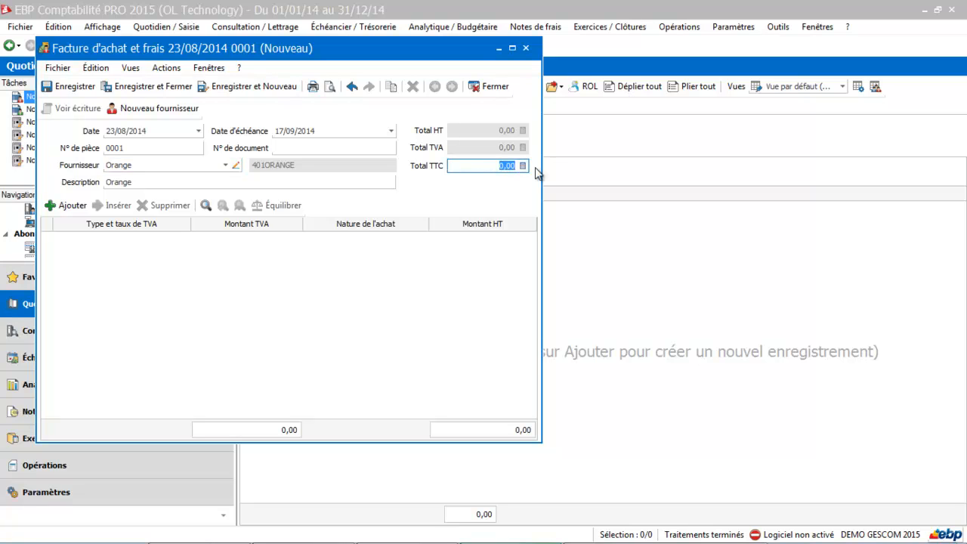
{"action": "type", "text": "60"}
{"action": "key", "text": "Tab"}
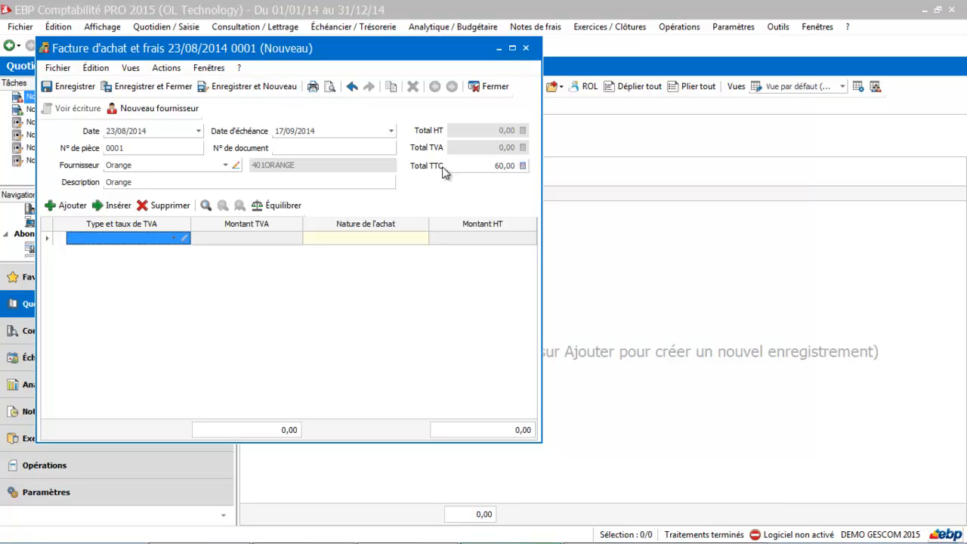
Step: Split the 60,00 into TVA 10,00 and telfixe 50,00, save the invoice, and view sales
{"action": "left_click", "coordinate": [173, 238]}
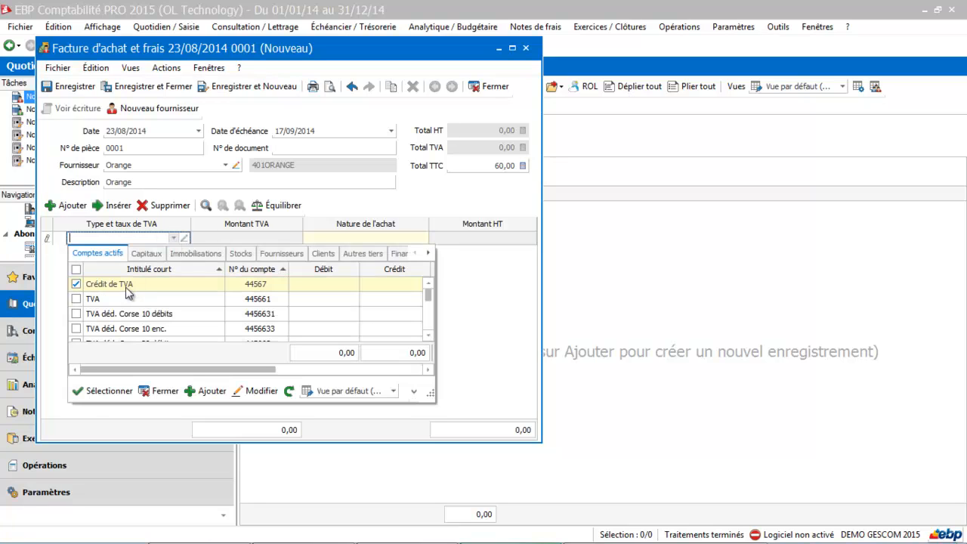
{"action": "left_click", "coordinate": [106, 302]}
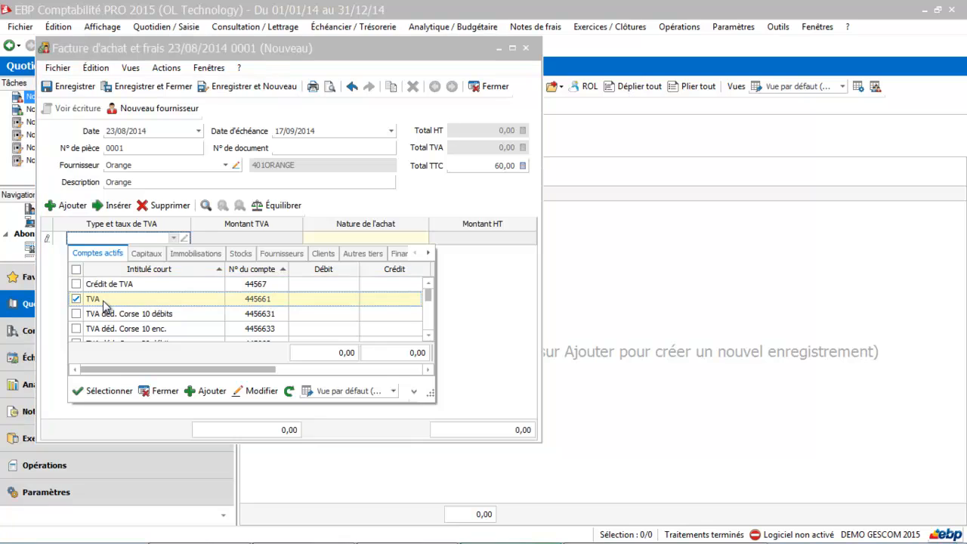
{"action": "double_click", "coordinate": [103, 302]}
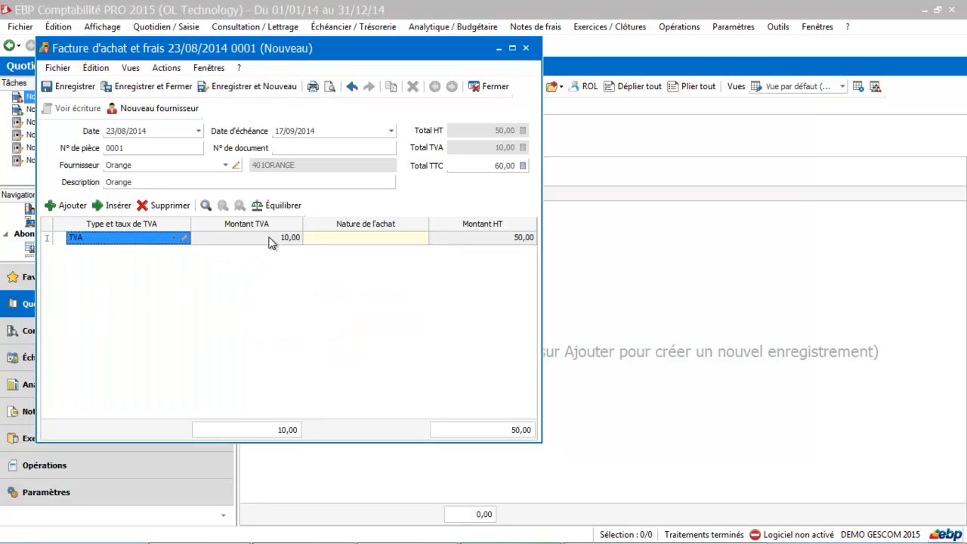
{"action": "left_click", "coordinate": [335, 238]}
{"action": "left_click", "coordinate": [411, 239]}
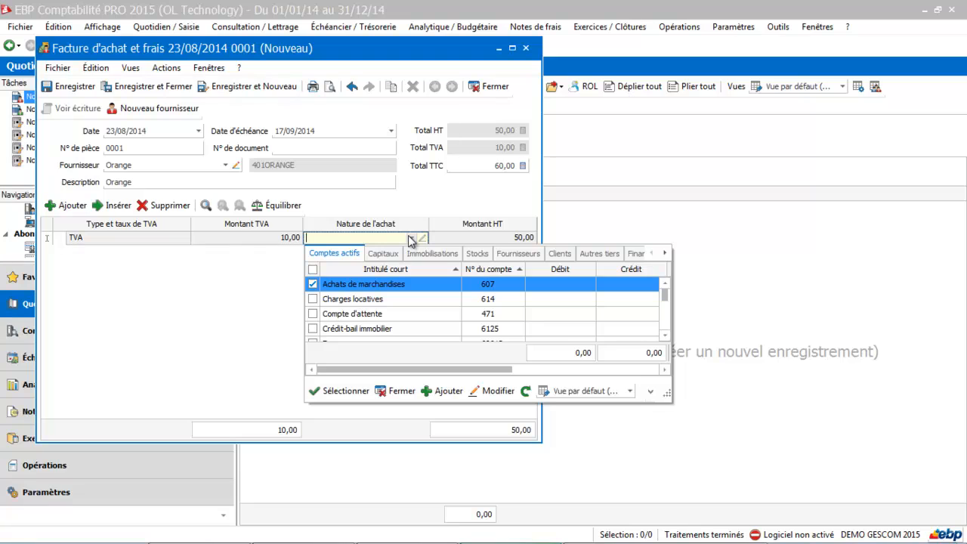
{"action": "type", "text": "T2"}
{"action": "key", "text": "BackSpace"}
{"action": "key", "text": "BackSpace"}
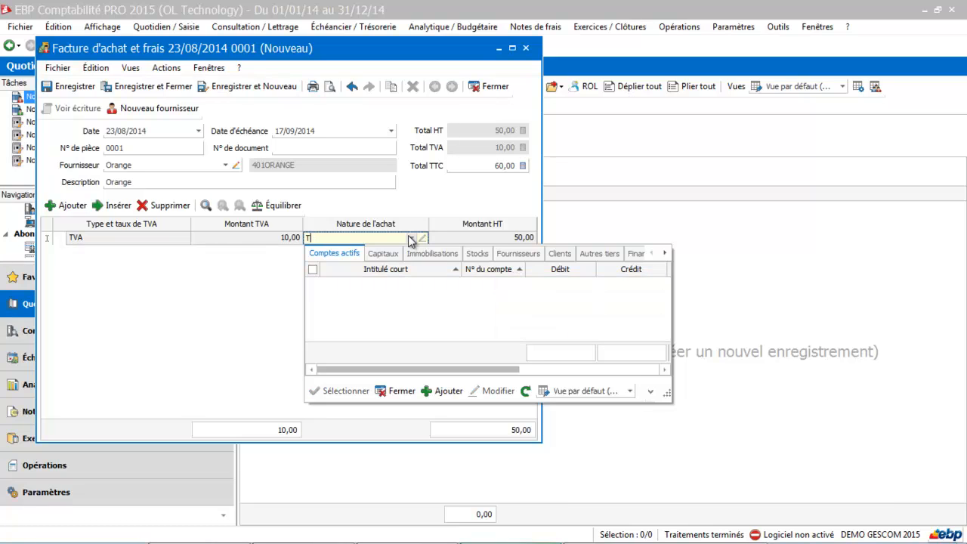
{"action": "type", "text": "tél"}
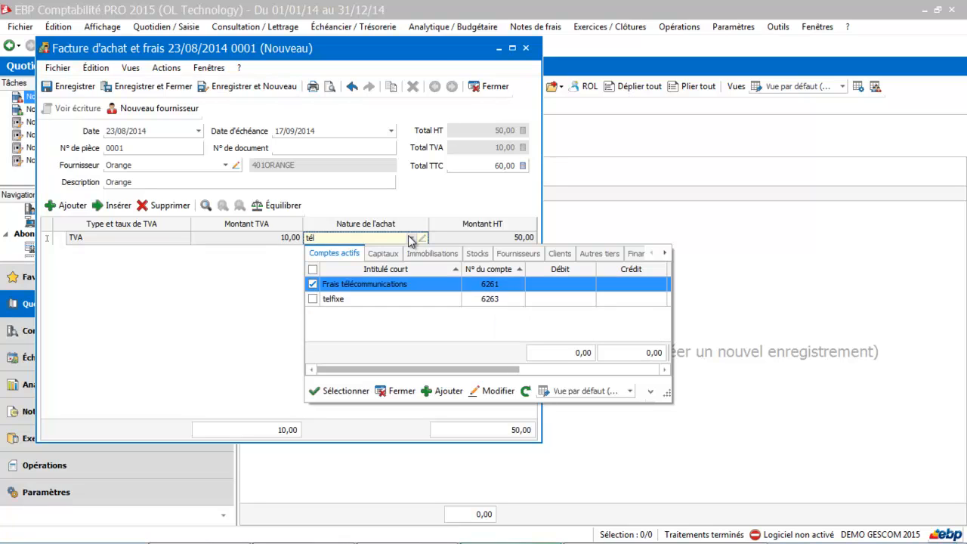
{"action": "double_click", "coordinate": [355, 298]}
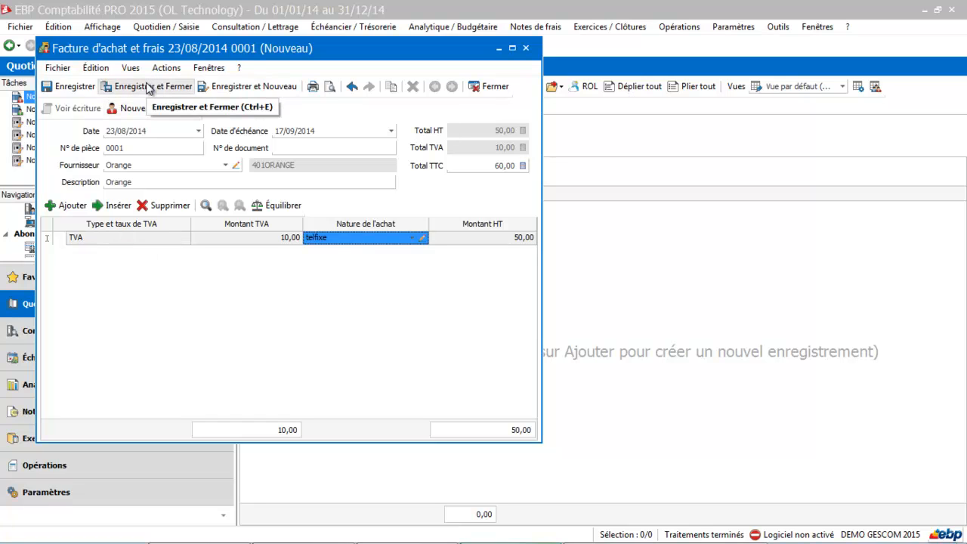
{"action": "left_click", "coordinate": [149, 87]}
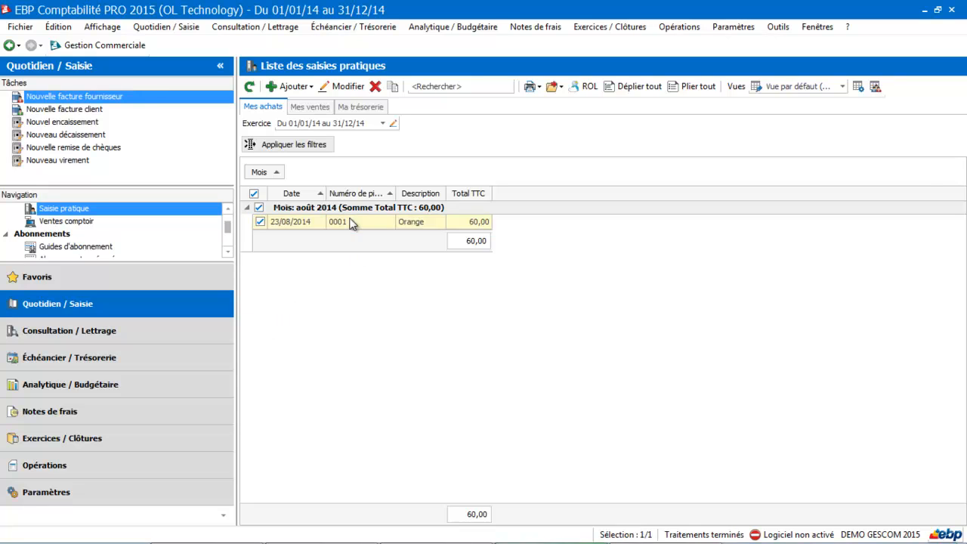
{"action": "left_click", "coordinate": [316, 107]}
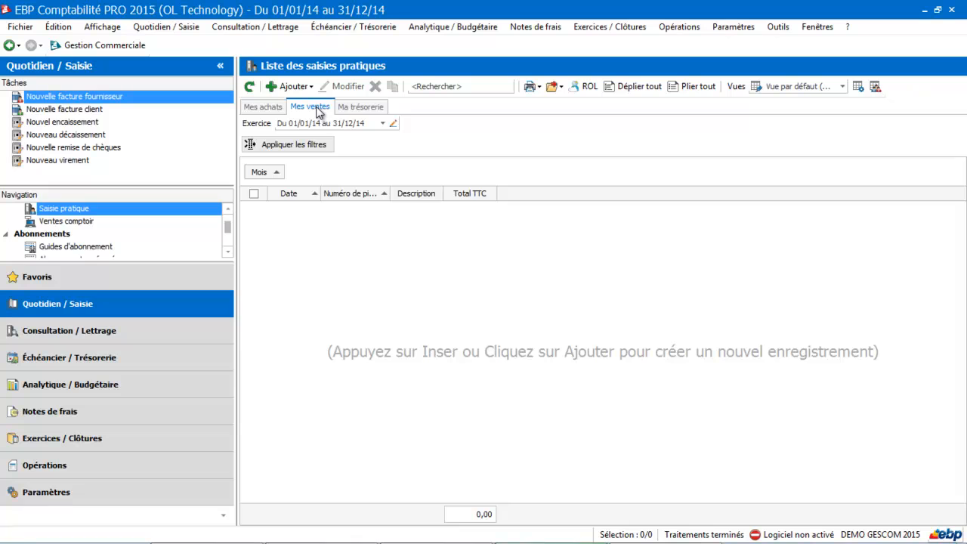
Step: Start sales invoice 0001 for client DUPONT with a 100,00 total TTC
{"action": "left_click", "coordinate": [297, 88]}
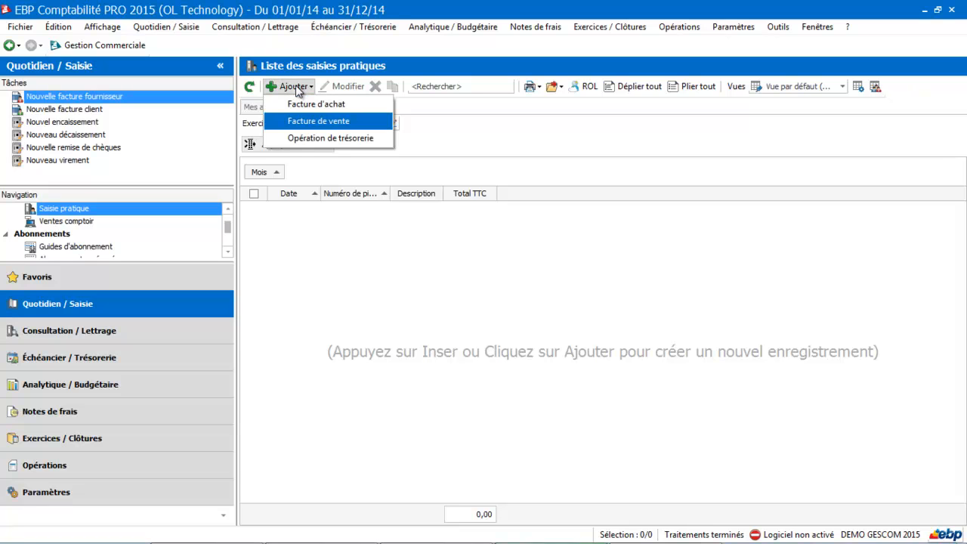
{"action": "left_click", "coordinate": [305, 121]}
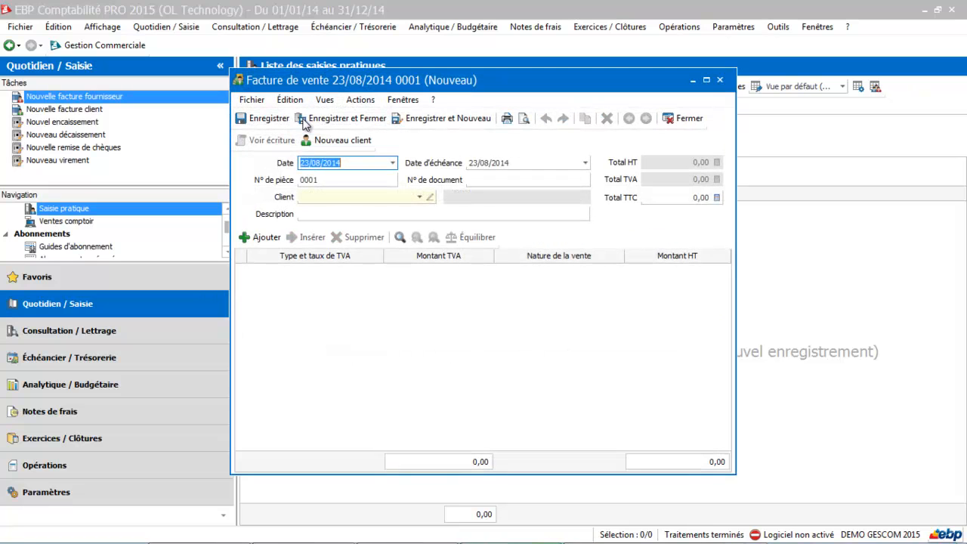
{"action": "left_click", "coordinate": [318, 197]}
{"action": "type", "text": "dupon"}
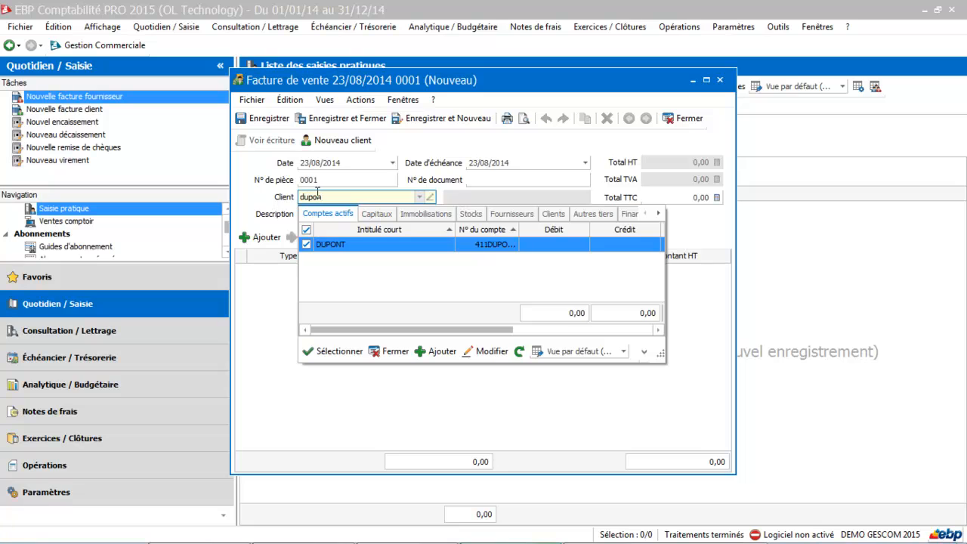
{"action": "double_click", "coordinate": [334, 241]}
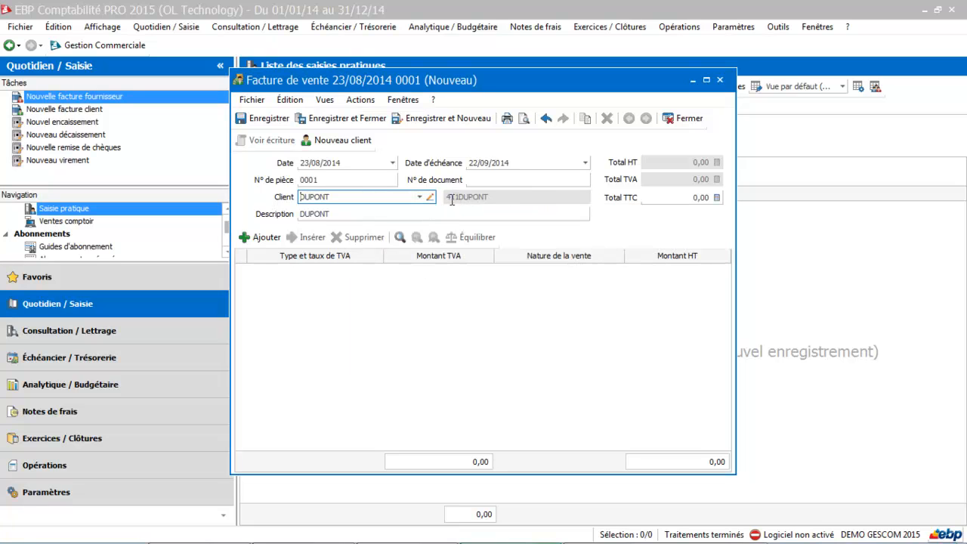
{"action": "left_click", "coordinate": [680, 197]}
{"action": "type", "text": "100"}
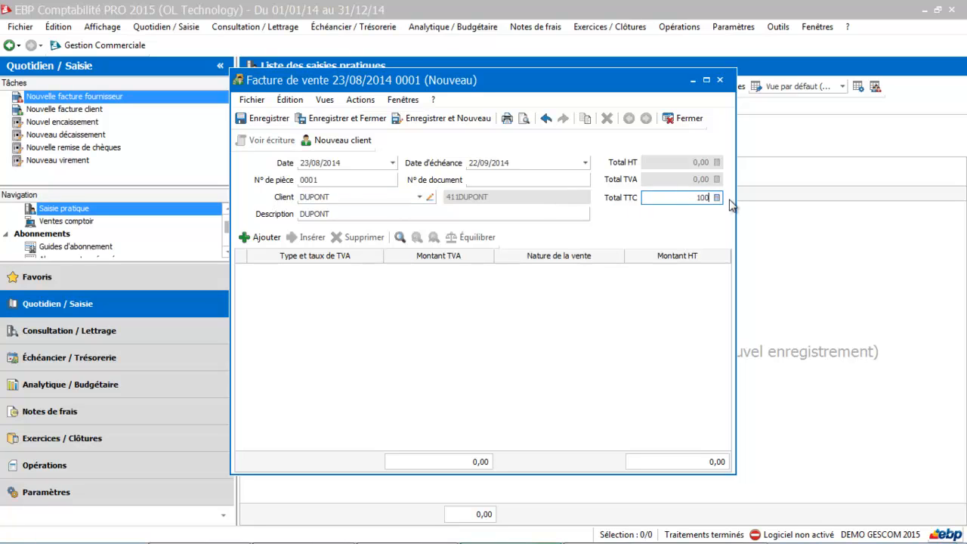
{"action": "left_click", "coordinate": [287, 274]}
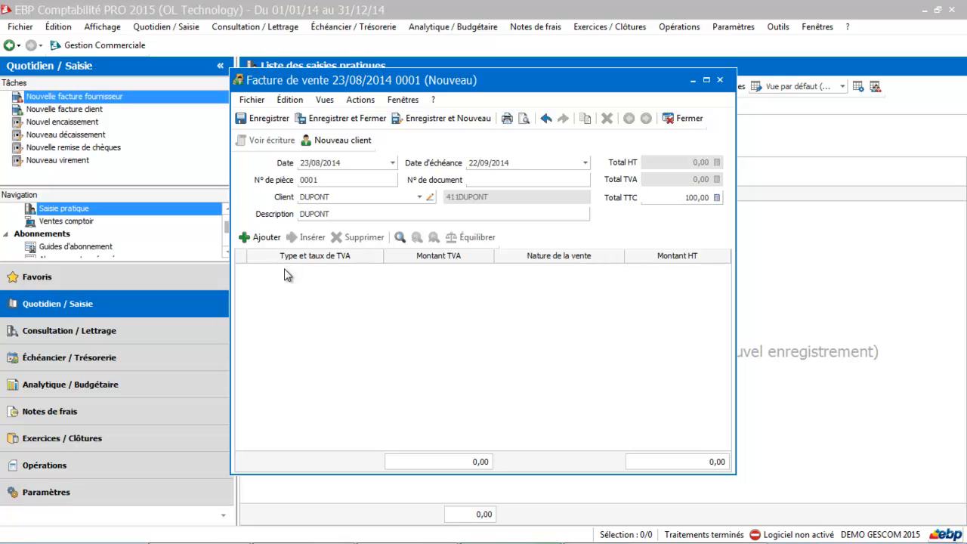
Step: Add a VAT line to the sales invoice using the TVA collectée 20 débits account
{"action": "left_click", "coordinate": [266, 240]}
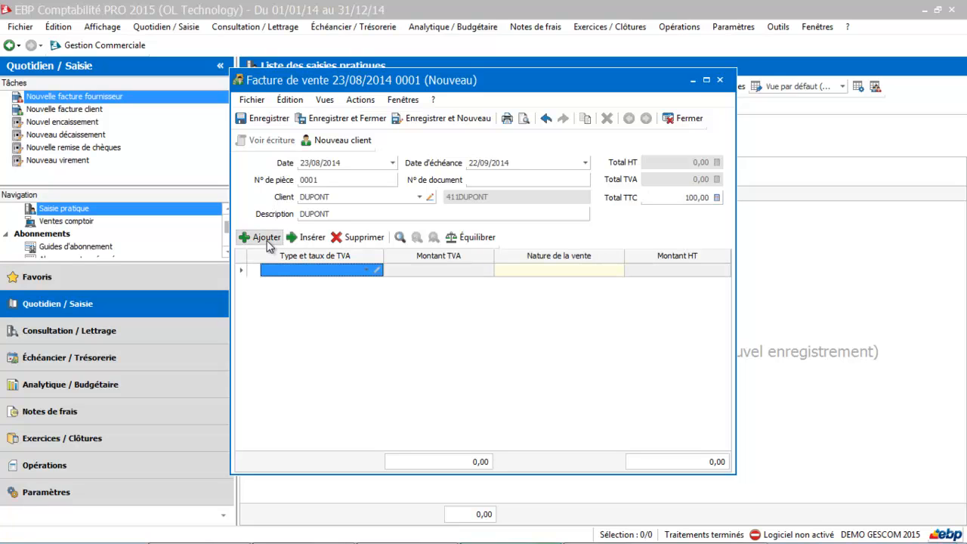
{"action": "left_click", "coordinate": [367, 270]}
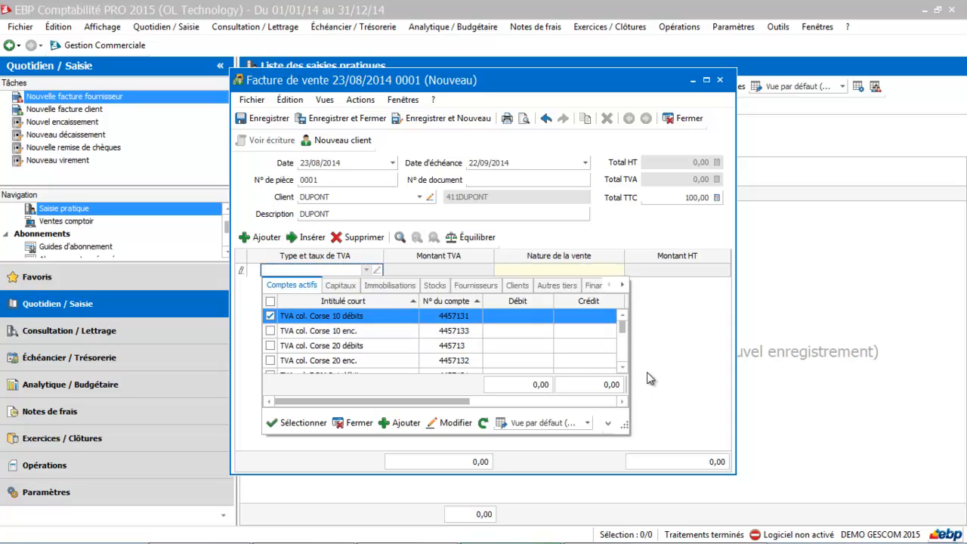
{"action": "left_click", "coordinate": [623, 367]}
{"action": "left_click", "coordinate": [624, 367]}
{"action": "left_click", "coordinate": [623, 367]}
{"action": "left_click", "coordinate": [623, 367]}
{"action": "left_click", "coordinate": [624, 367]}
{"action": "left_click", "coordinate": [624, 367]}
{"action": "left_click", "coordinate": [624, 367]}
{"action": "left_click", "coordinate": [624, 367]}
{"action": "left_click", "coordinate": [624, 367]}
{"action": "left_click", "coordinate": [624, 367]}
{"action": "left_click", "coordinate": [624, 367]}
{"action": "left_click", "coordinate": [623, 367]}
{"action": "left_click", "coordinate": [624, 367]}
{"action": "left_click", "coordinate": [624, 367]}
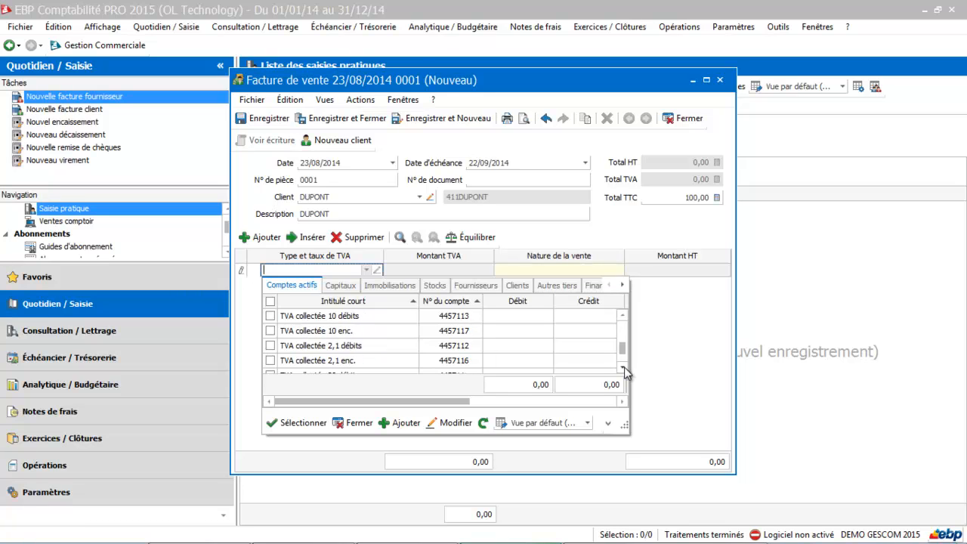
{"action": "left_click", "coordinate": [624, 316]}
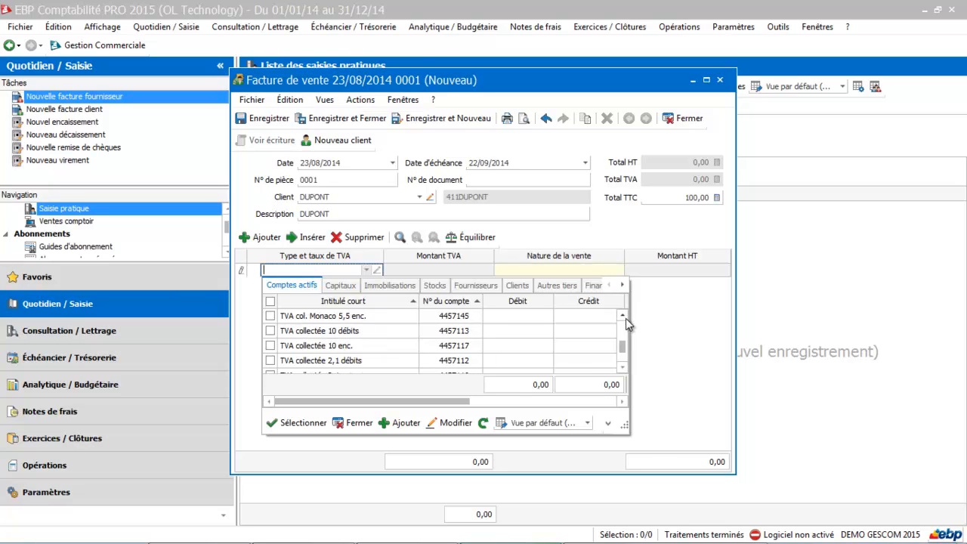
{"action": "left_click", "coordinate": [621, 368]}
{"action": "left_click", "coordinate": [622, 368]}
{"action": "left_click", "coordinate": [621, 367]}
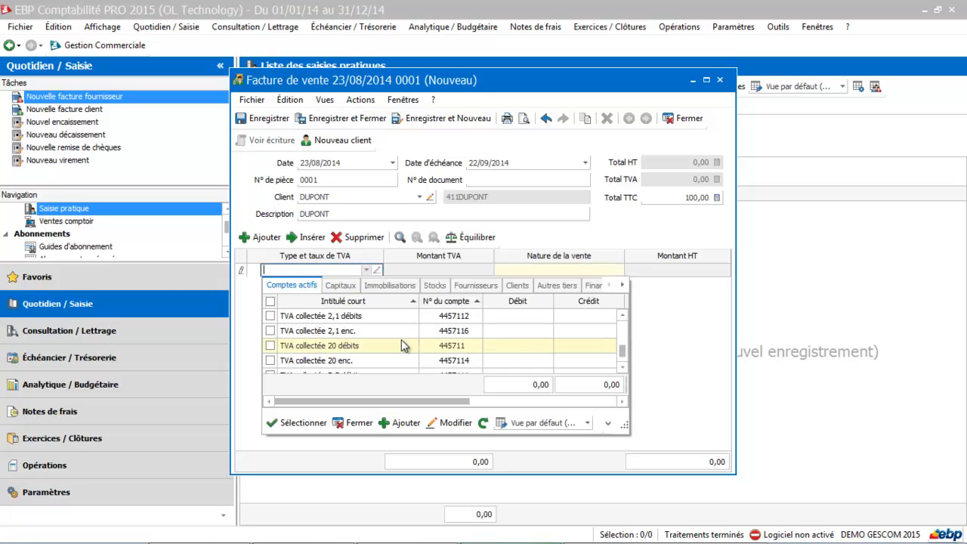
{"action": "left_click", "coordinate": [360, 353]}
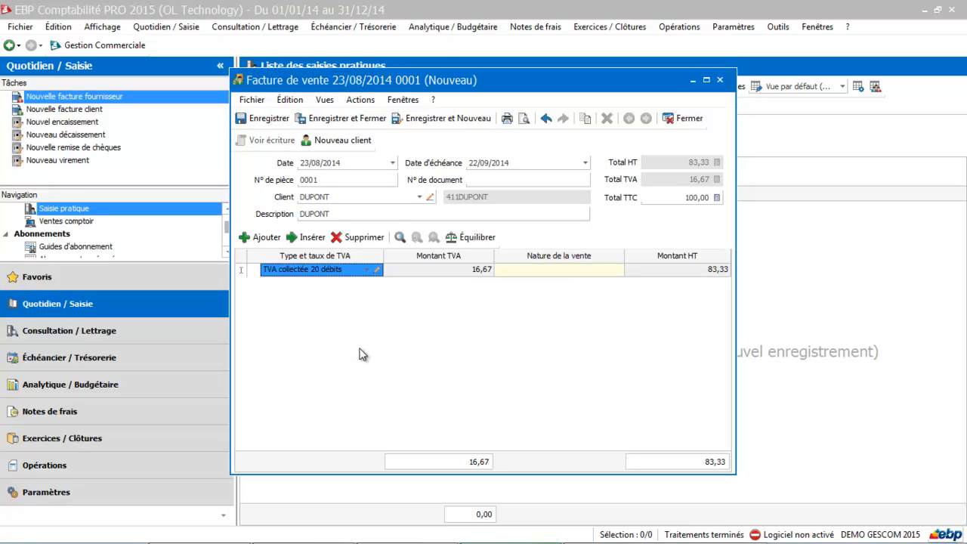
Step: Set the nature of sale to Formation EBP and save the invoice
{"action": "left_click", "coordinate": [562, 270]}
{"action": "type", "text": "form"}
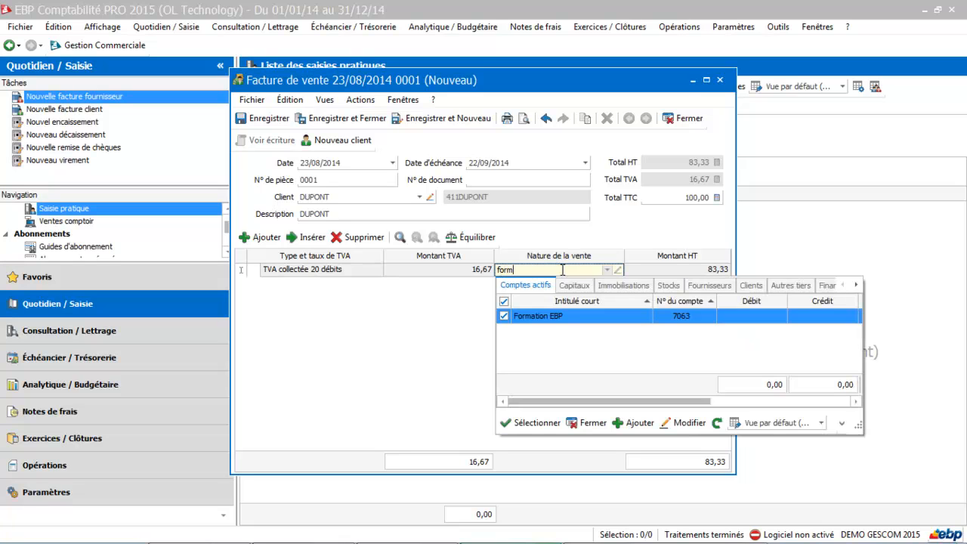
{"action": "left_click", "coordinate": [558, 315]}
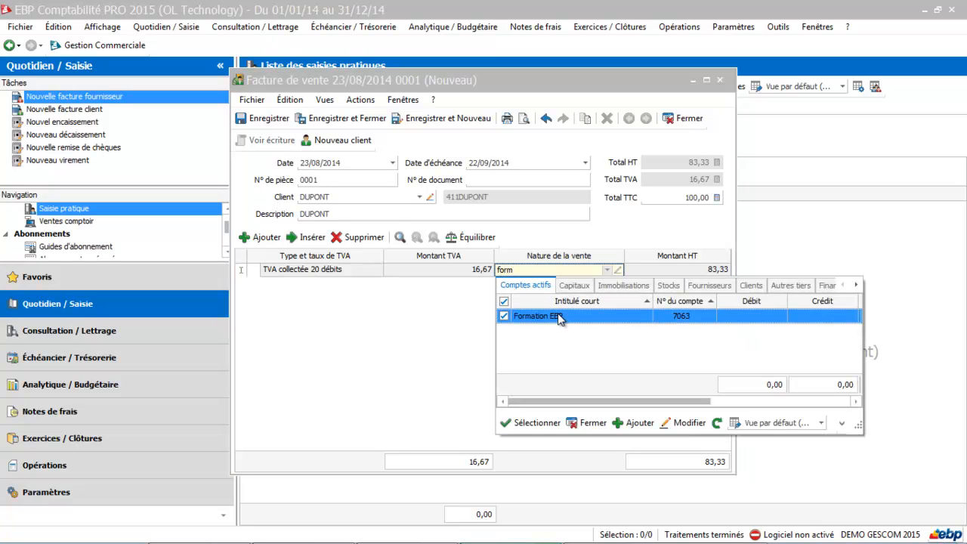
{"action": "left_click", "coordinate": [558, 425]}
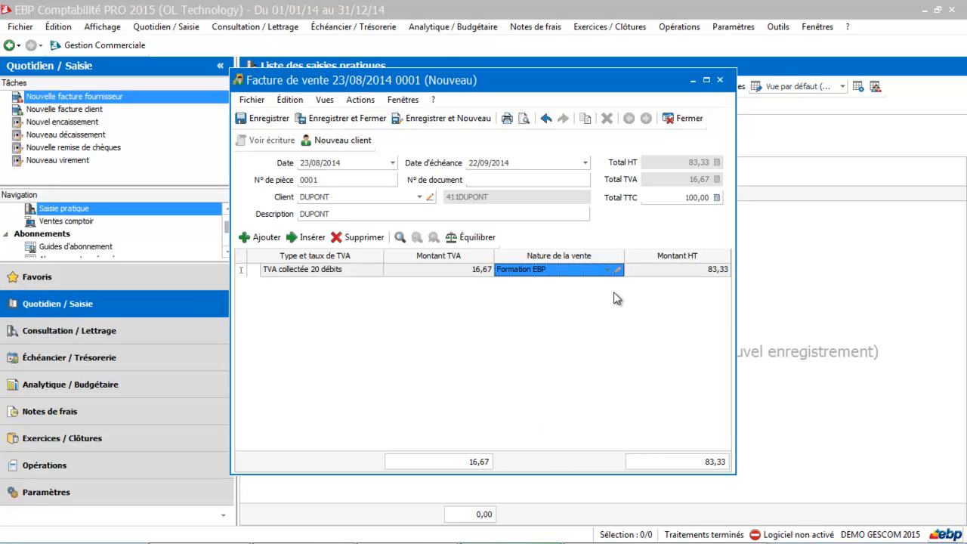
{"action": "left_click", "coordinate": [375, 119]}
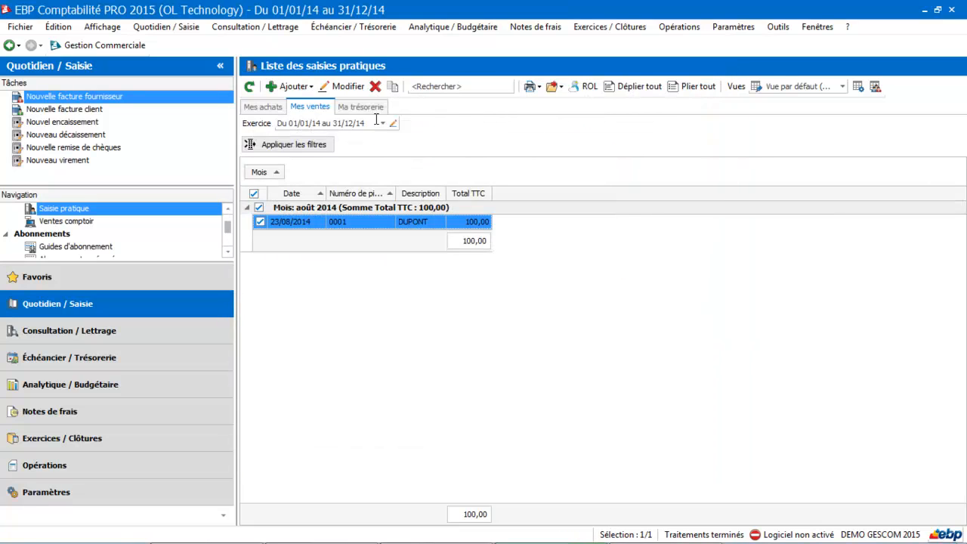
Step: Review the Mes achats and Mes ventes lists, then start a new treasury operation from Ma trésorerie
{"action": "left_click", "coordinate": [265, 112]}
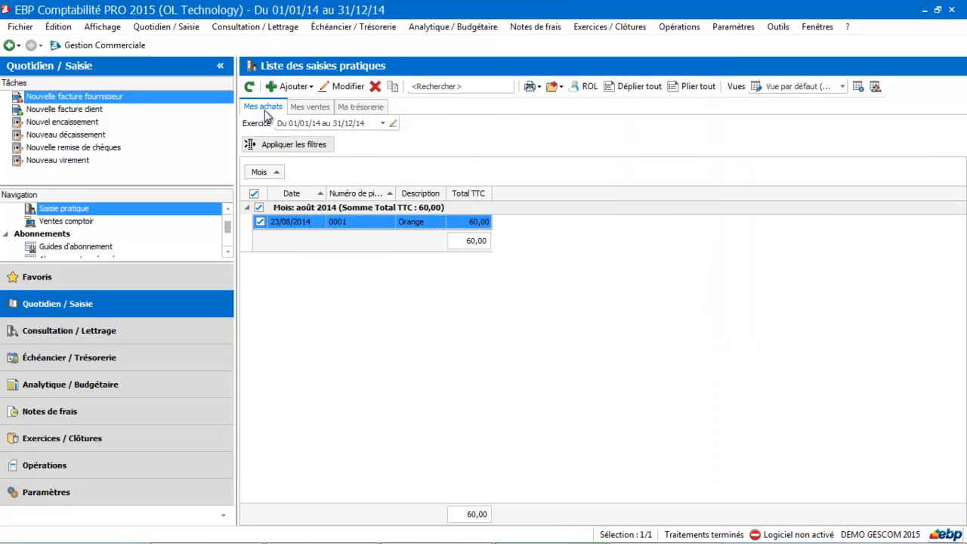
{"action": "left_click", "coordinate": [306, 111]}
{"action": "left_click", "coordinate": [350, 112]}
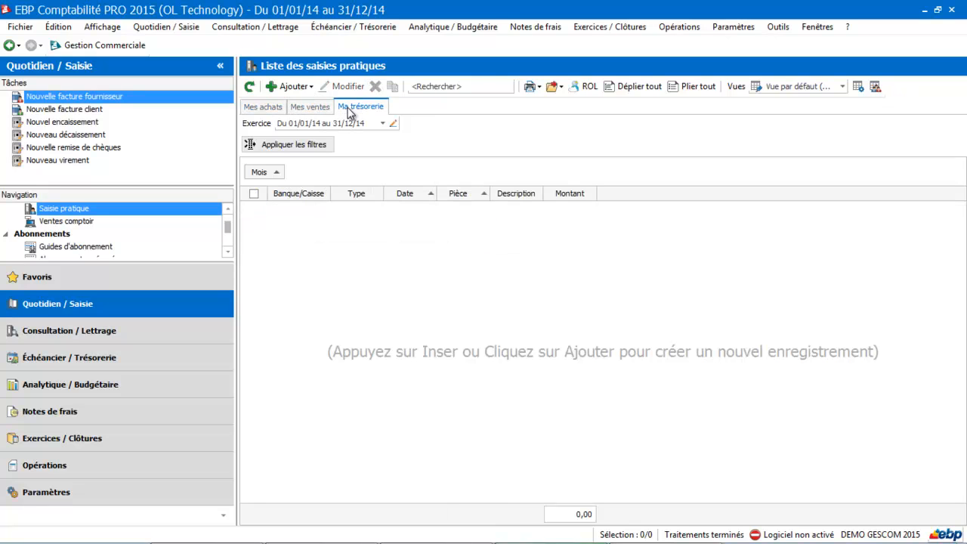
{"action": "left_click", "coordinate": [289, 88]}
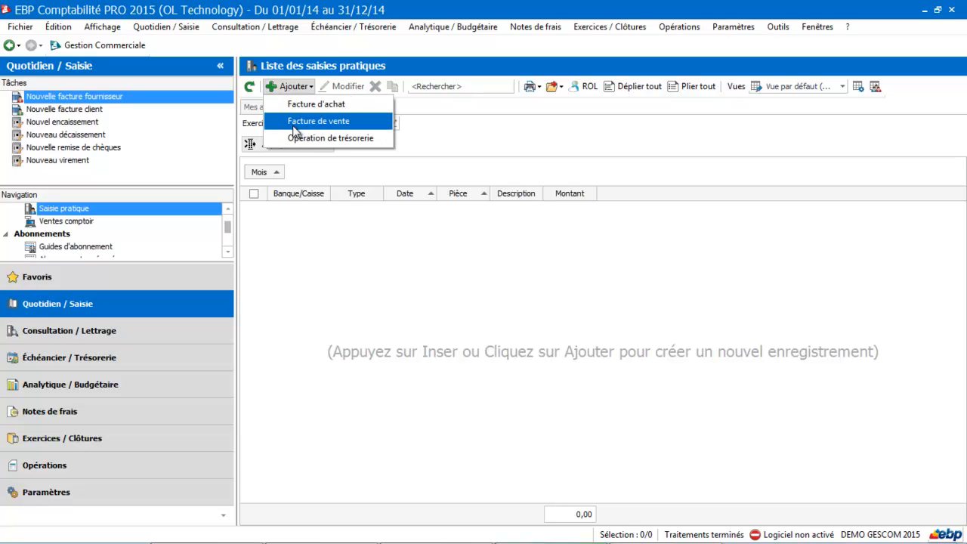
{"action": "left_click", "coordinate": [299, 138]}
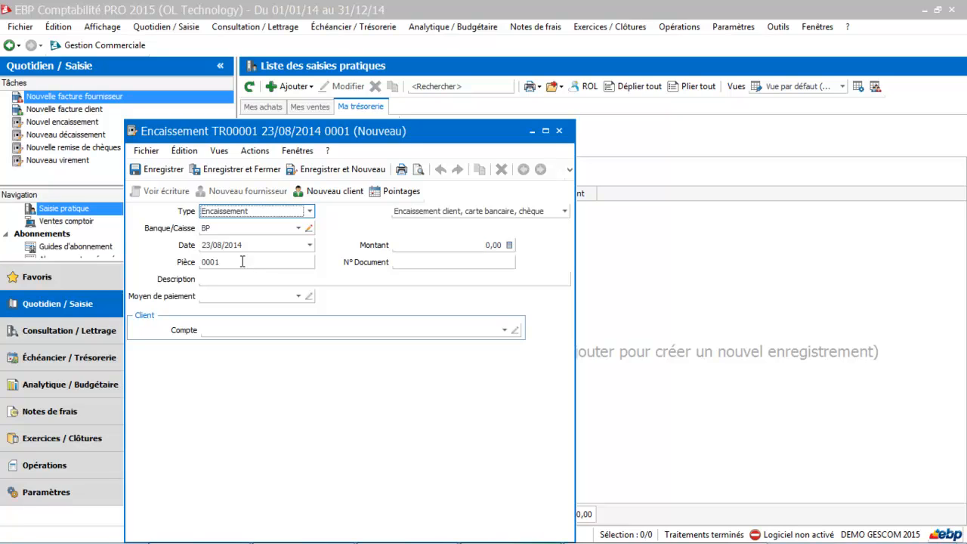
Step: Enter a 100 receipt for document F20, described as the customer's training payment
{"action": "left_click", "coordinate": [450, 246]}
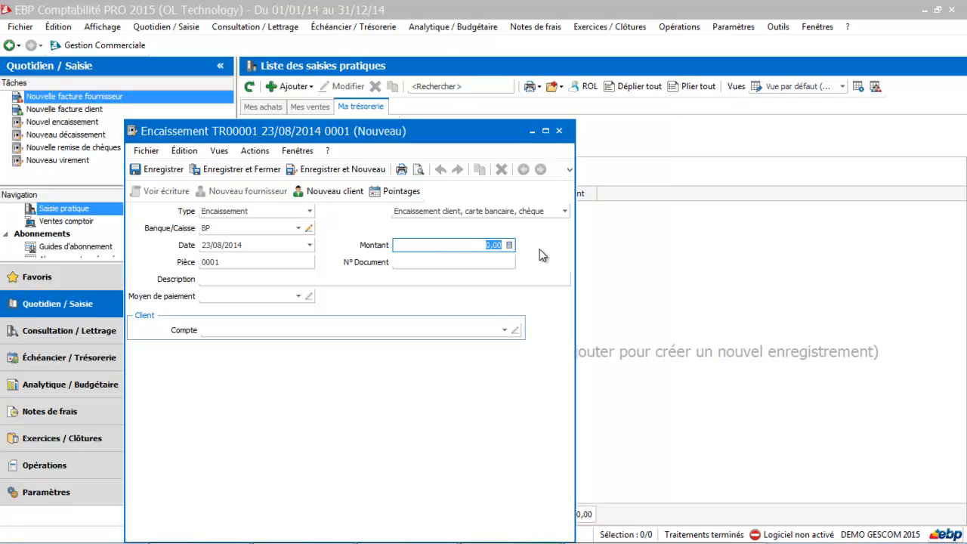
{"action": "type", "text": "100"}
{"action": "left_click", "coordinate": [452, 262]}
{"action": "type", "text": "F"}
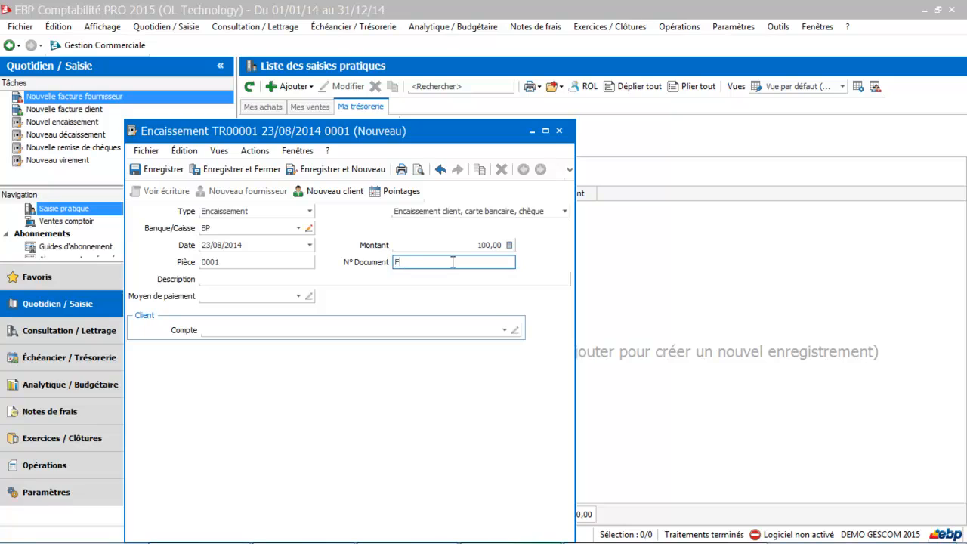
{"action": "type", "text": "20"}
{"action": "key", "text": "Tab"}
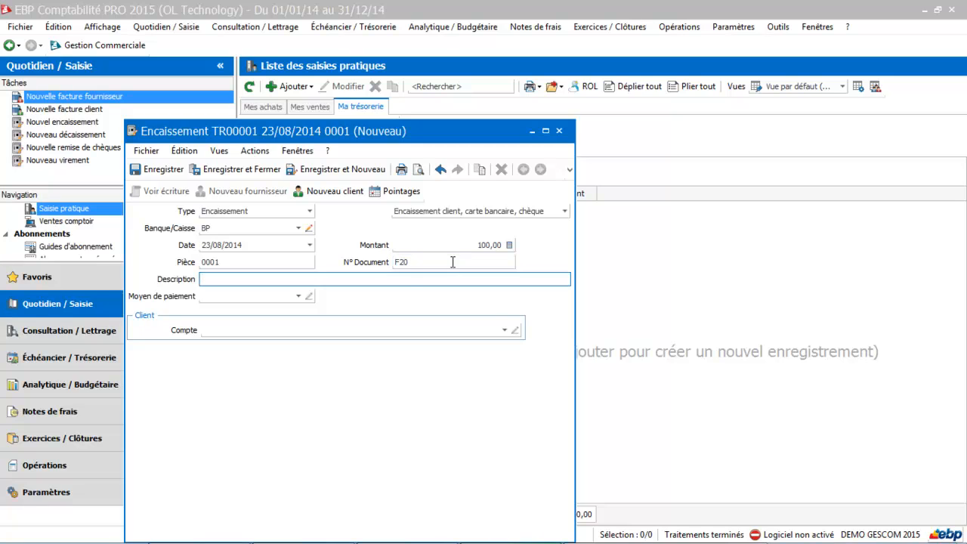
{"action": "type", "text": "Reglement formation clie"}
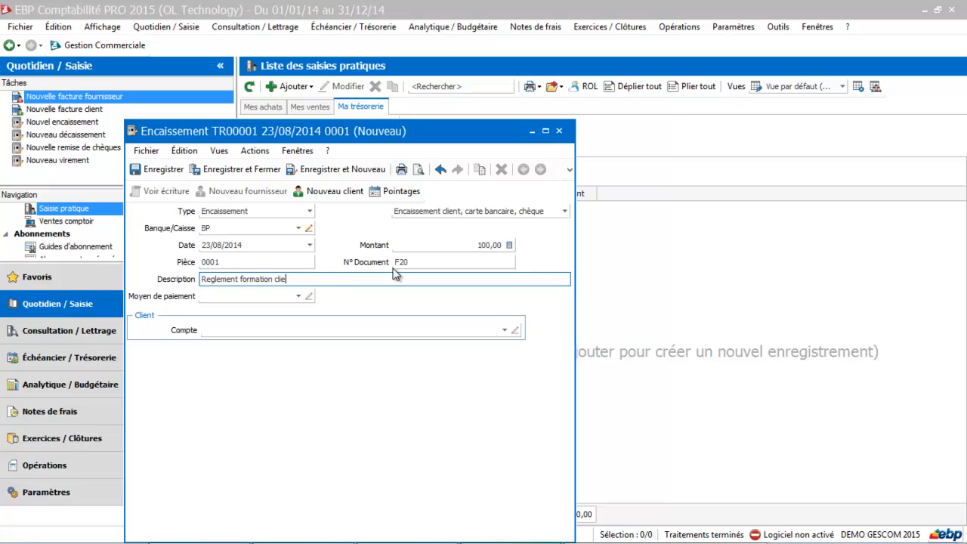
{"action": "type", "text": "nt dupont"}
{"action": "key", "text": "Tab"}
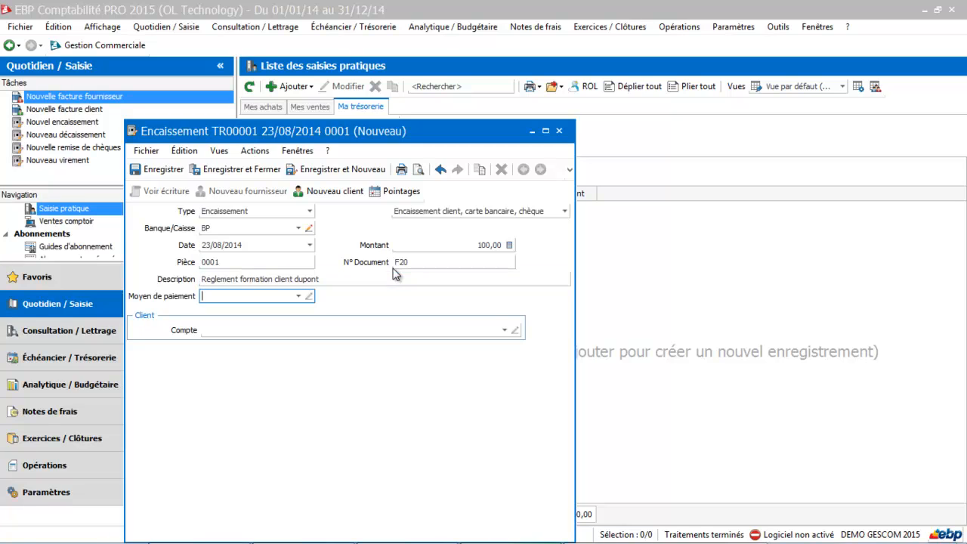
Step: Set payment by cheque from the customer's account, save the receipt, and close the next blank form
{"action": "left_click", "coordinate": [299, 296]}
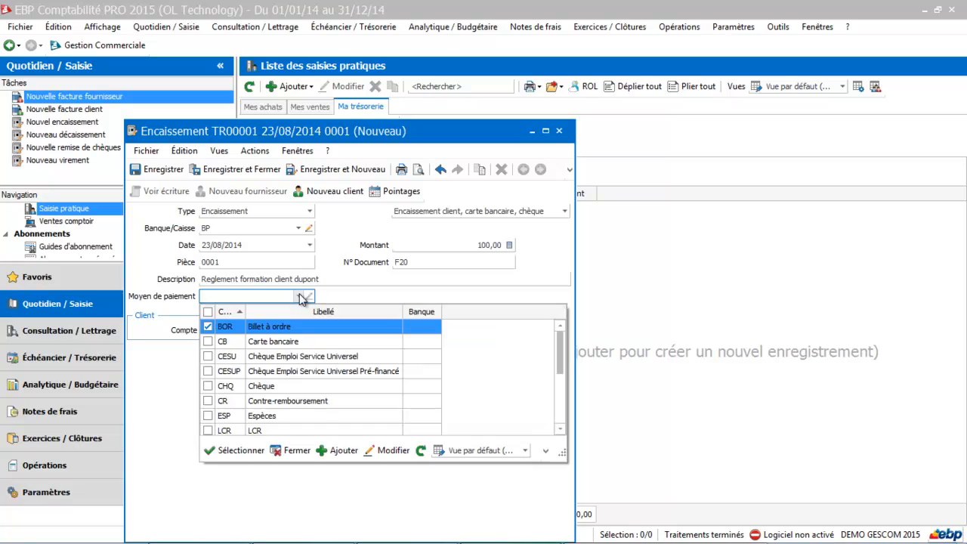
{"action": "double_click", "coordinate": [265, 386]}
{"action": "left_click", "coordinate": [298, 329]}
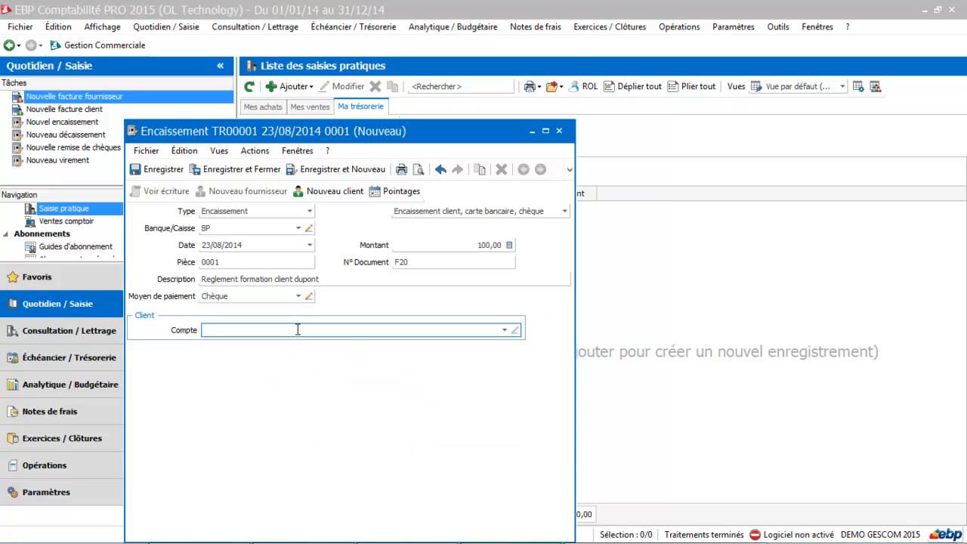
{"action": "type", "text": "du"}
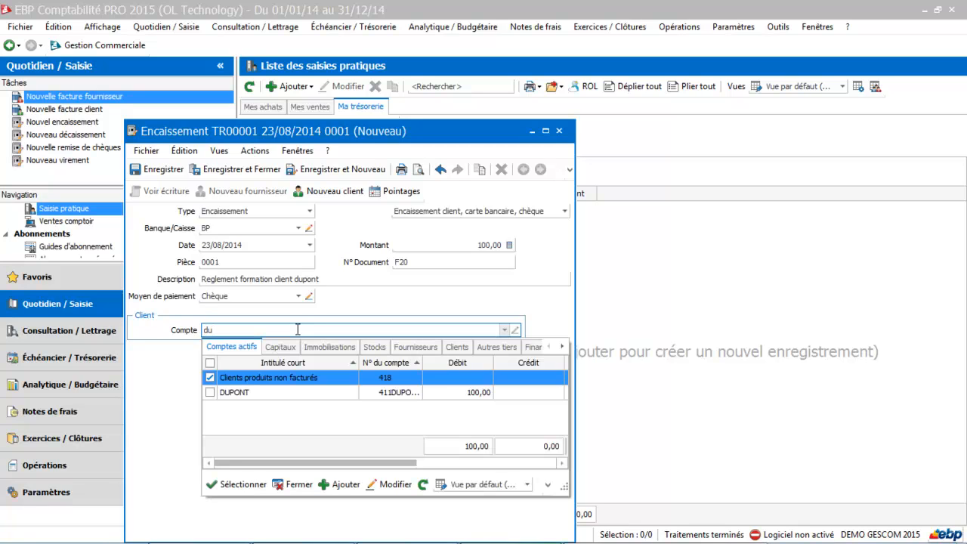
{"action": "left_click", "coordinate": [255, 392]}
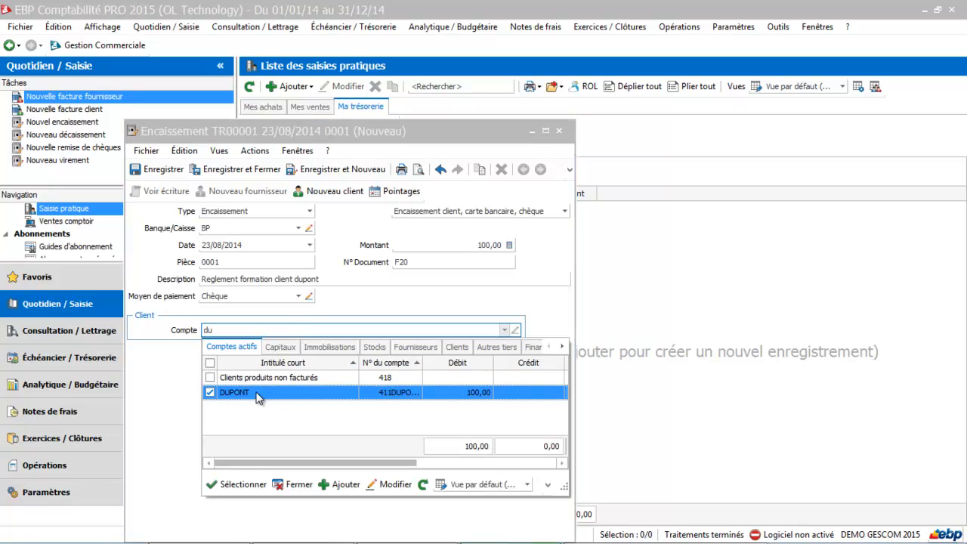
{"action": "left_click", "coordinate": [235, 484]}
{"action": "key", "text": "Escape"}
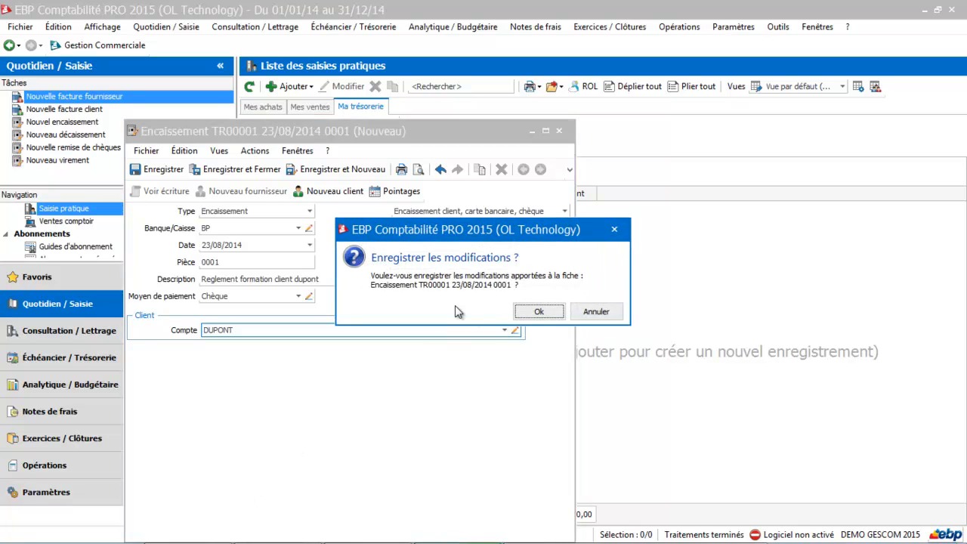
{"action": "left_click", "coordinate": [538, 311]}
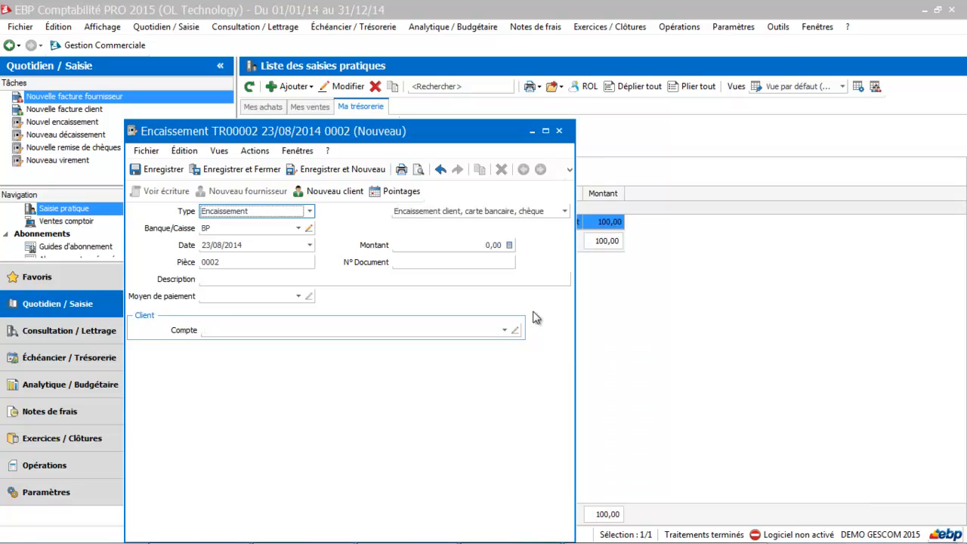
{"action": "left_click", "coordinate": [558, 131]}
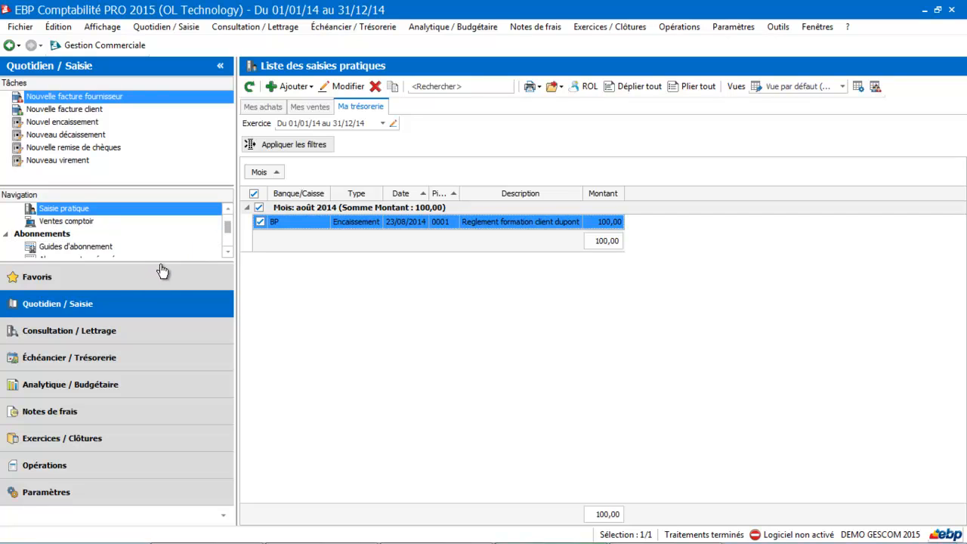
Step: Enlarge the Navigation panel and scroll up to the Saisie par journal entries
{"action": "left_click_drag", "start_coordinate": [164, 262], "coordinate": [164, 290]}
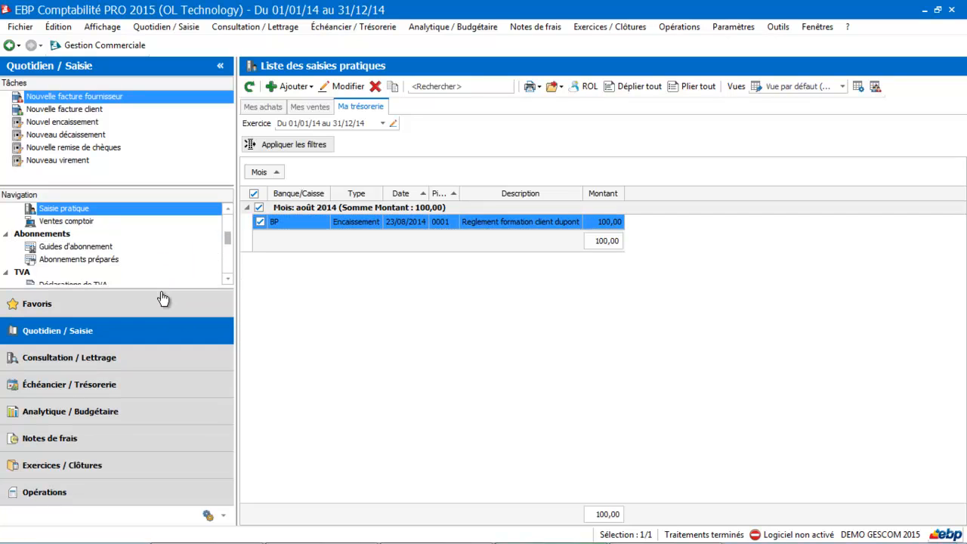
{"action": "left_click", "coordinate": [229, 213]}
{"action": "left_click", "coordinate": [229, 213]}
{"action": "left_click", "coordinate": [229, 213]}
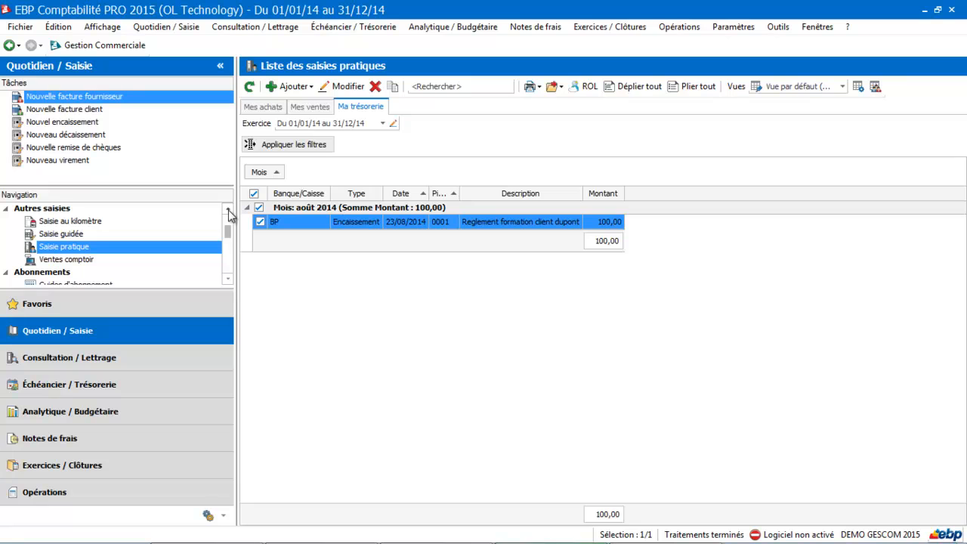
{"action": "left_click", "coordinate": [228, 213]}
{"action": "left_click", "coordinate": [229, 213]}
{"action": "left_click", "coordinate": [229, 213]}
{"action": "left_click", "coordinate": [229, 212]}
Step: Open the August 2014 journals and review the VE and BP entries, each balancing at 100,00
{"action": "left_click", "coordinate": [83, 220]}
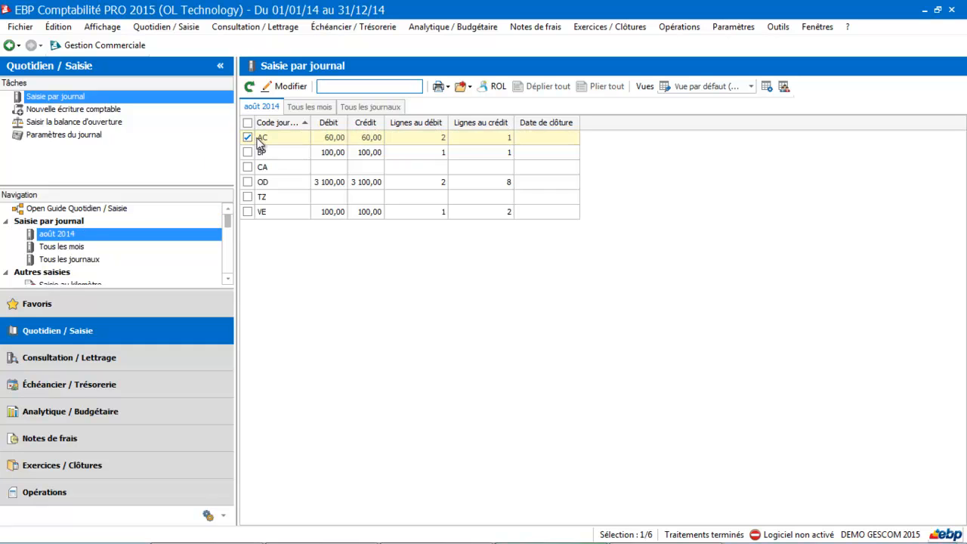
{"action": "left_click", "coordinate": [273, 211]}
{"action": "double_click", "coordinate": [273, 212]}
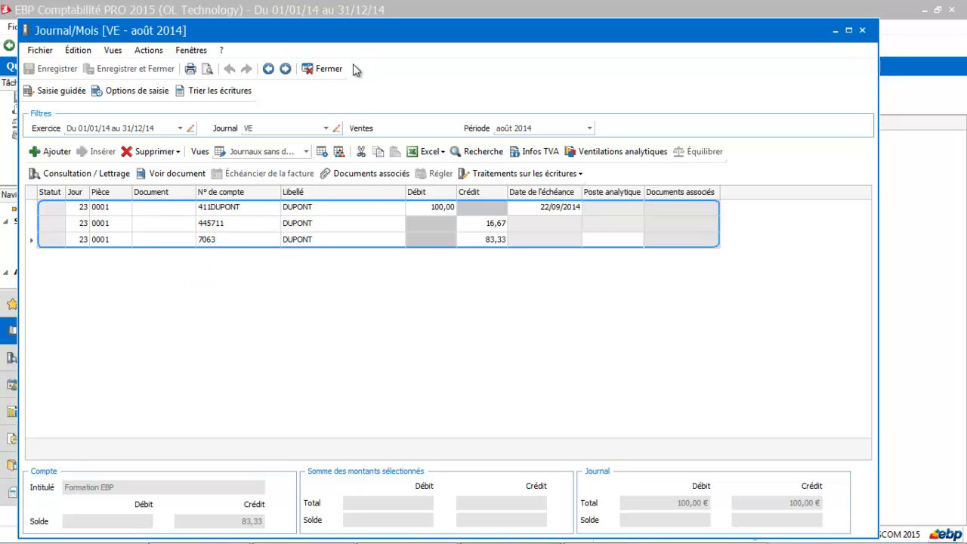
{"action": "left_click", "coordinate": [329, 68]}
{"action": "double_click", "coordinate": [306, 152]}
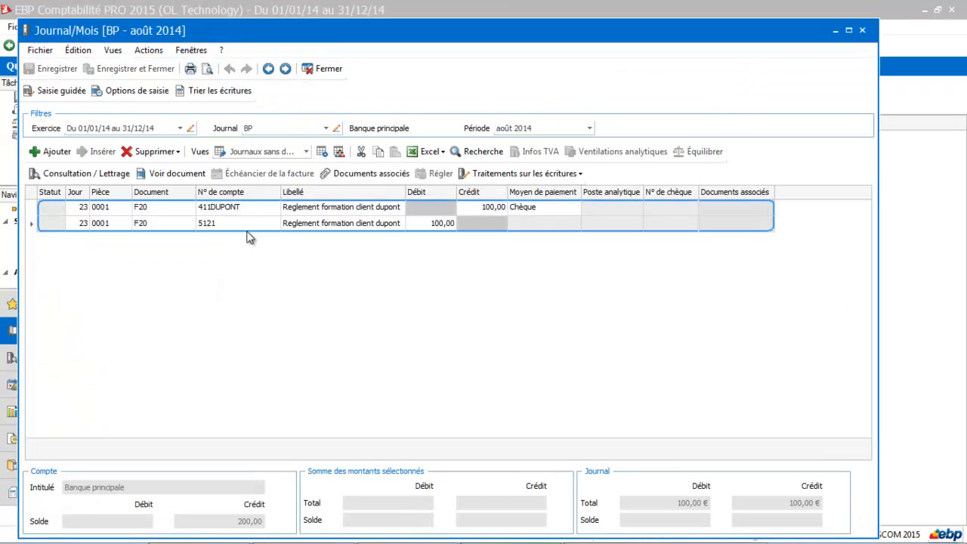
{"action": "left_click", "coordinate": [329, 69]}
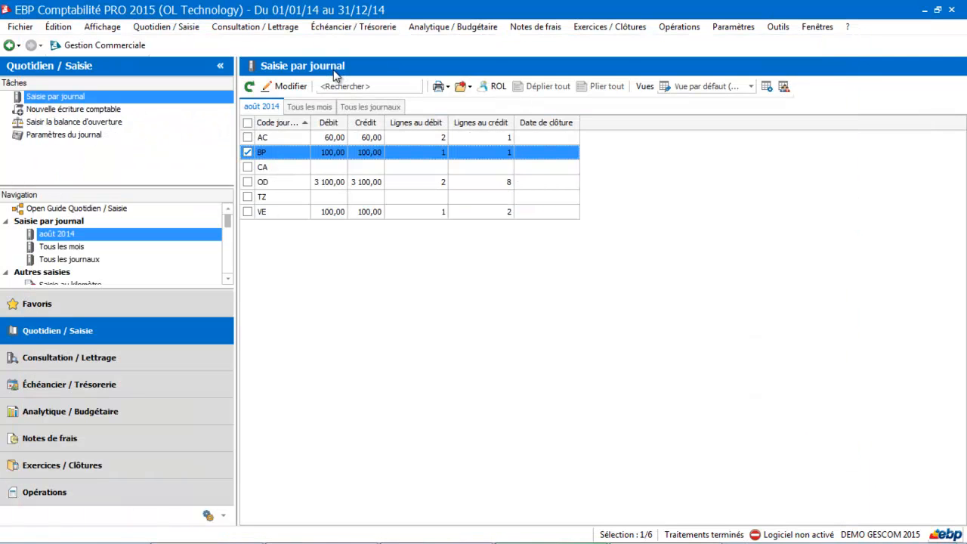